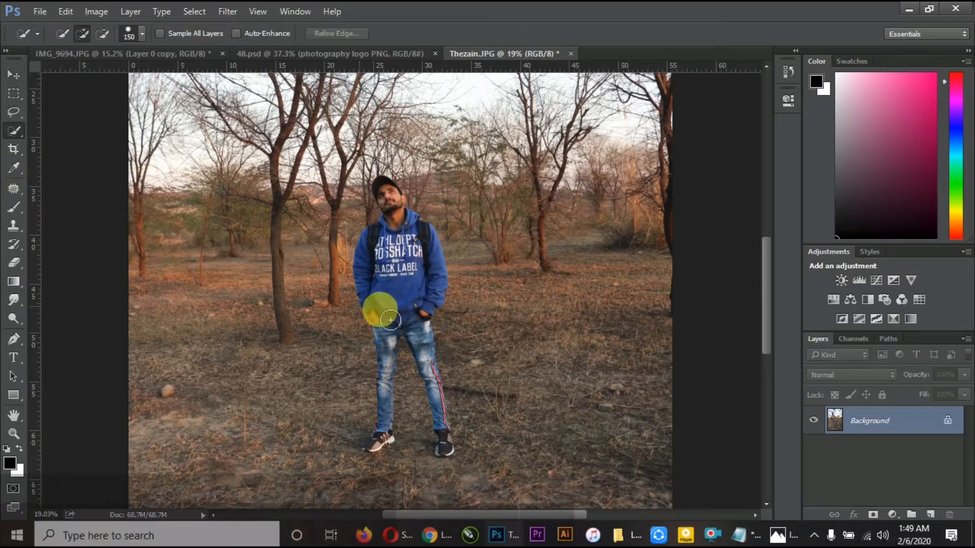
Quick-select the man's head, hoodie, jeans and shoes in the park photo
{"action": "mouse_move", "coordinate": [395, 316]}
{"action": "left_mouse_down"}
{"action": "mouse_move", "coordinate": [400, 192]}
{"action": "mouse_move", "coordinate": [401, 264]}
{"action": "left_mouse_up"}
{"action": "scroll", "coordinate": [393, 210], "scroll_direction": "up", "scroll_amount": 4}
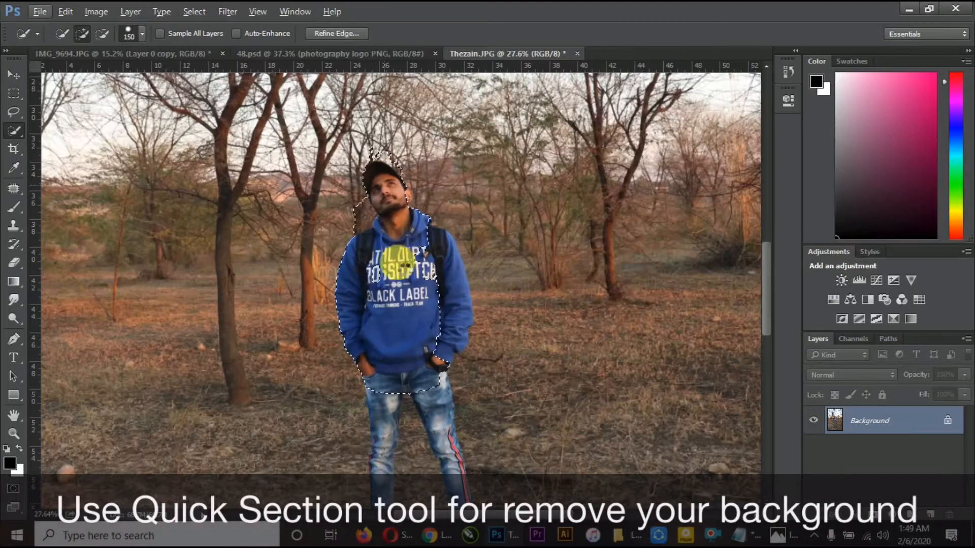
{"action": "scroll", "coordinate": [378, 269], "scroll_direction": "down", "scroll_amount": 2}
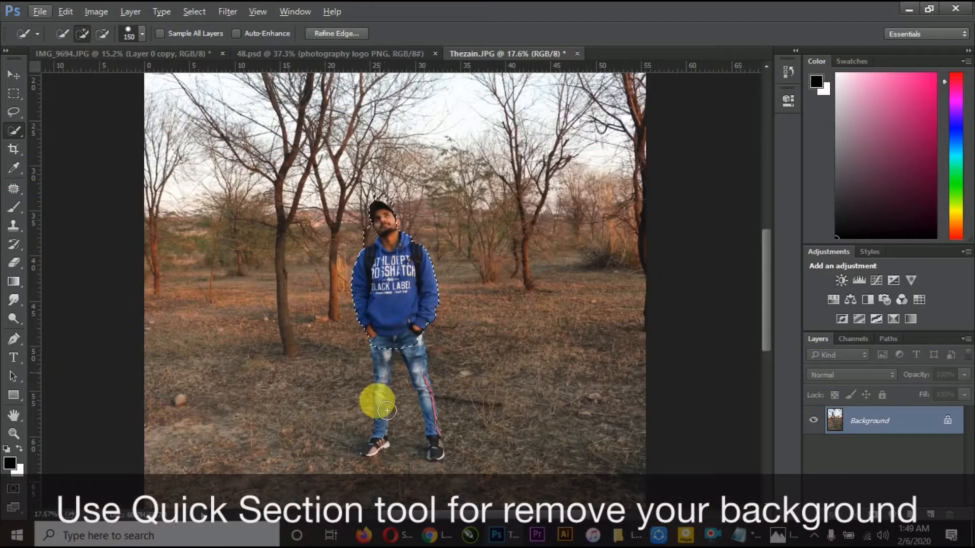
{"action": "scroll", "coordinate": [407, 449], "scroll_direction": "up", "scroll_amount": 3}
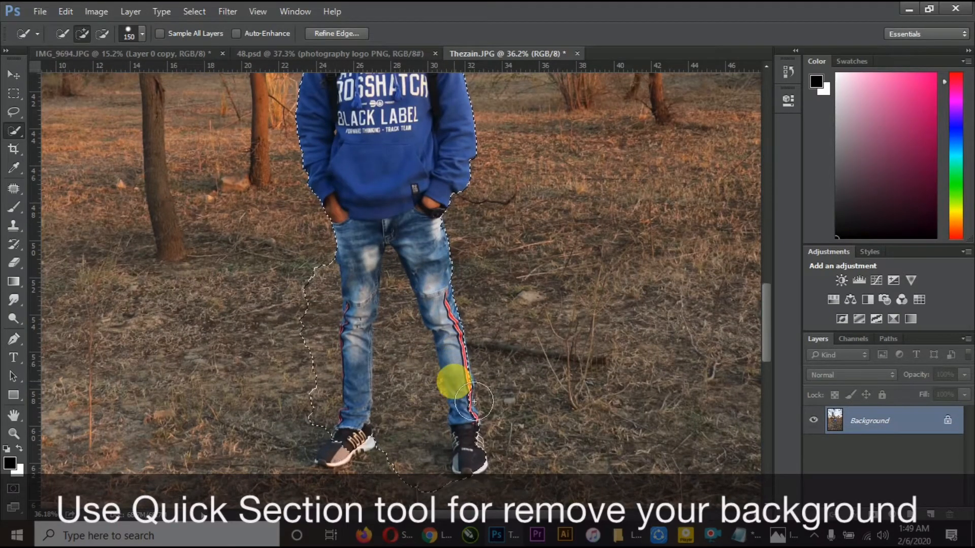
{"action": "left_click_drag", "start_coordinate": [474, 401], "coordinate": [475, 444]}
{"action": "left_click", "coordinate": [339, 456]}
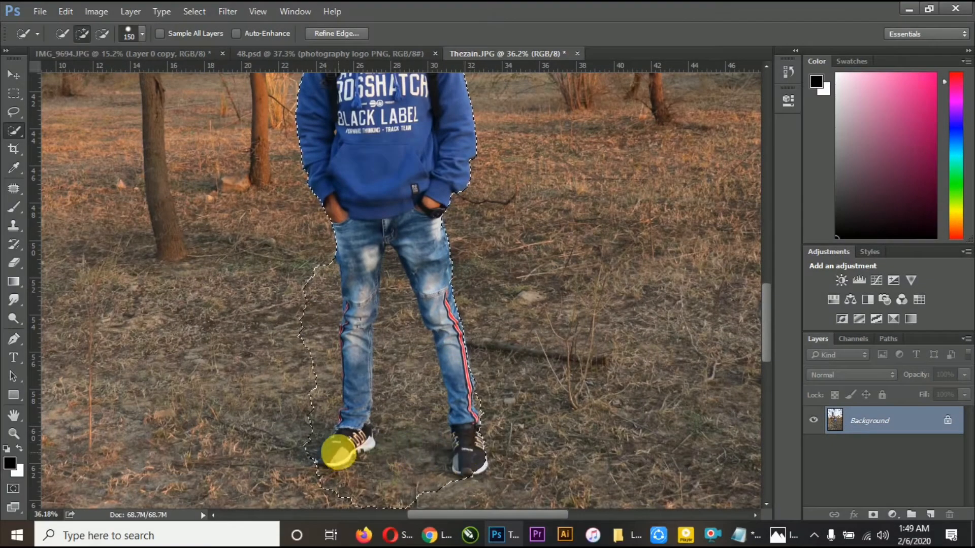
Subtract the extra ground beside the man's shoe and outer leg from the selection
{"action": "mouse_move", "coordinate": [339, 452]}
{"action": "left_mouse_down"}
{"action": "mouse_move", "coordinate": [313, 298]}
{"action": "mouse_move", "coordinate": [283, 383]}
{"action": "mouse_move", "coordinate": [289, 350]}
{"action": "mouse_move", "coordinate": [334, 418]}
{"action": "mouse_move", "coordinate": [342, 398]}
{"action": "left_mouse_up"}
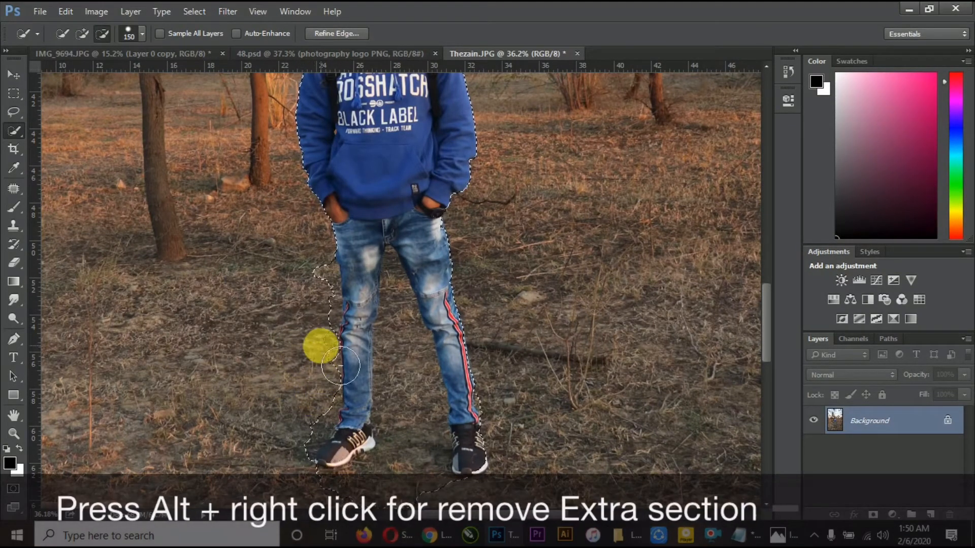
{"action": "left_click_drag", "start_coordinate": [326, 293], "coordinate": [342, 301]}
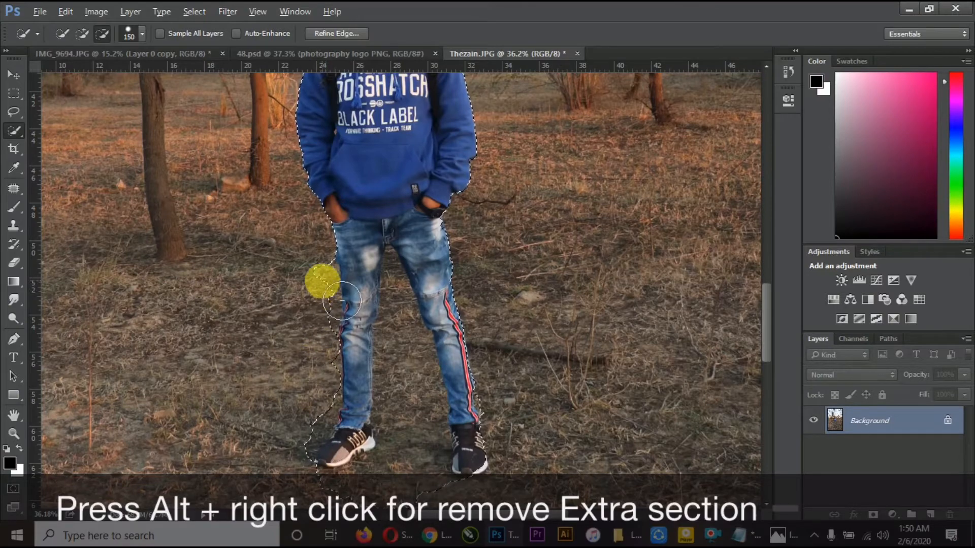
{"action": "scroll", "coordinate": [310, 335], "scroll_direction": "down", "scroll_amount": 5}
Refine the selection around the man's cap and add his ear, reducing the selection brush size to 60
{"action": "scroll", "coordinate": [311, 91], "scroll_direction": "up", "scroll_amount": 7}
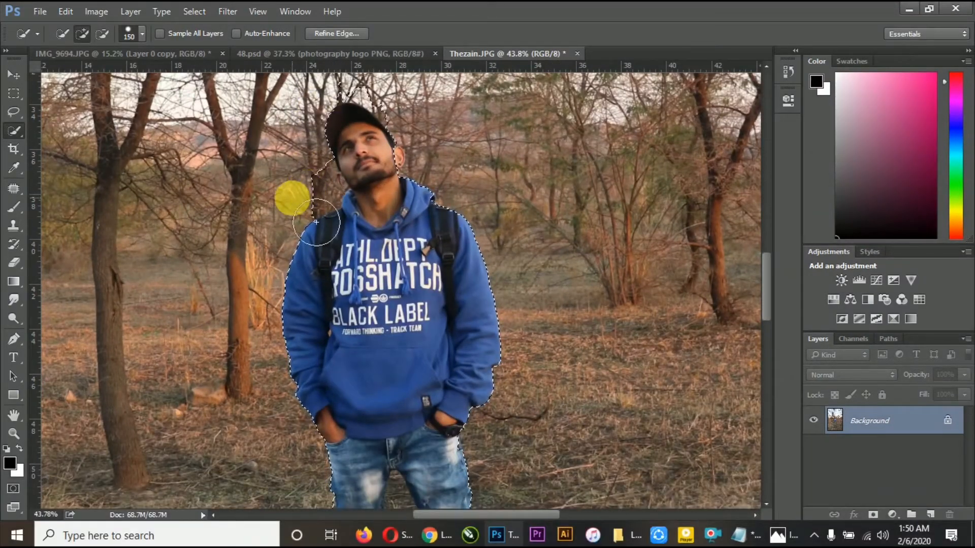
{"action": "scroll", "coordinate": [315, 222], "scroll_direction": "down", "scroll_amount": 4}
{"action": "scroll", "coordinate": [355, 106], "scroll_direction": "up", "scroll_amount": 5}
{"action": "left_click_drag", "start_coordinate": [342, 128], "coordinate": [349, 130]}
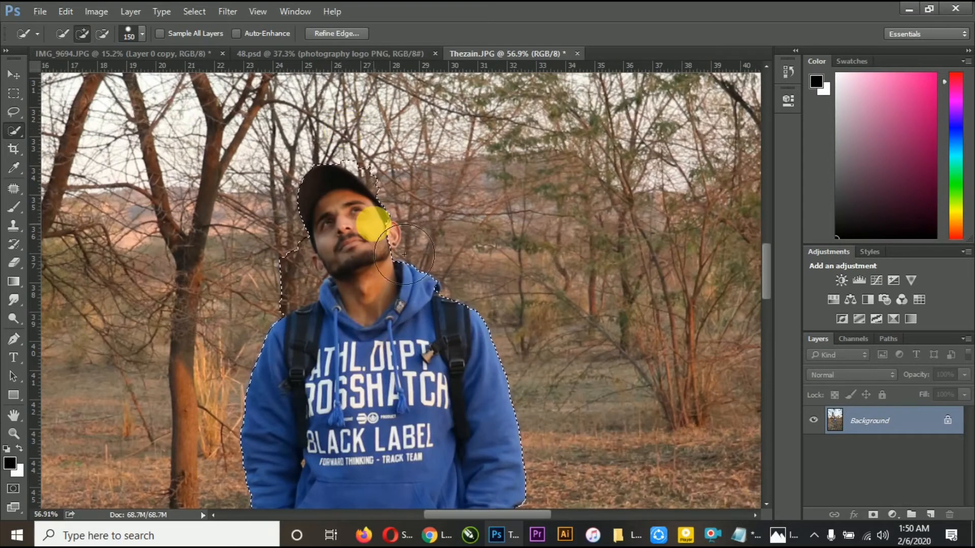
{"action": "key", "text": "bracketleft"}
{"action": "key", "text": "bracketleft"}
{"action": "key", "text": "bracketleft"}
{"action": "key", "text": "bracketleft"}
{"action": "key", "text": "bracketleft"}
{"action": "key", "text": "bracketleft"}
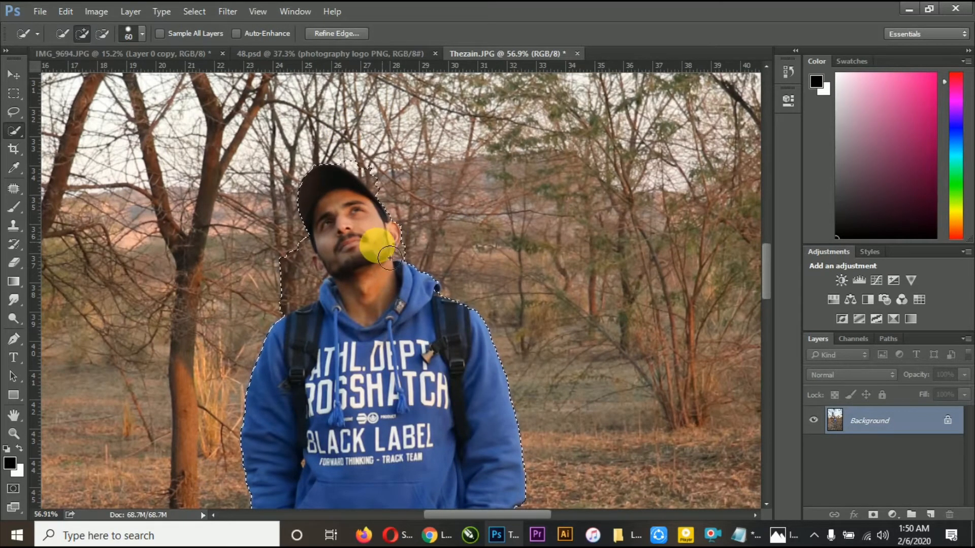
Hide the photo's background by adding a layer mask from the man's selection
{"action": "scroll", "coordinate": [398, 234], "scroll_direction": "down", "scroll_amount": 12}
{"action": "scroll", "coordinate": [404, 246], "scroll_direction": "up", "scroll_amount": 4}
{"action": "scroll", "coordinate": [401, 253], "scroll_direction": "up", "scroll_amount": 2}
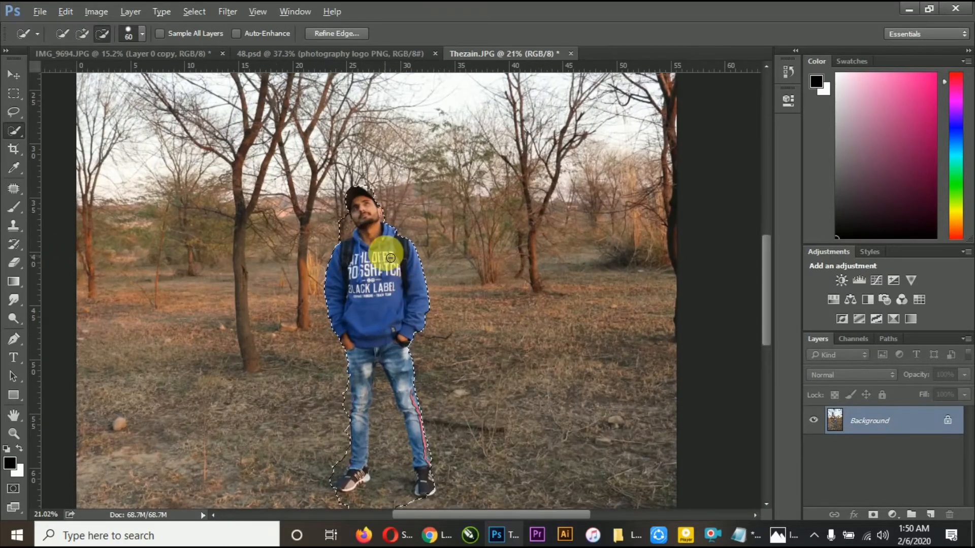
{"action": "left_click", "coordinate": [873, 515]}
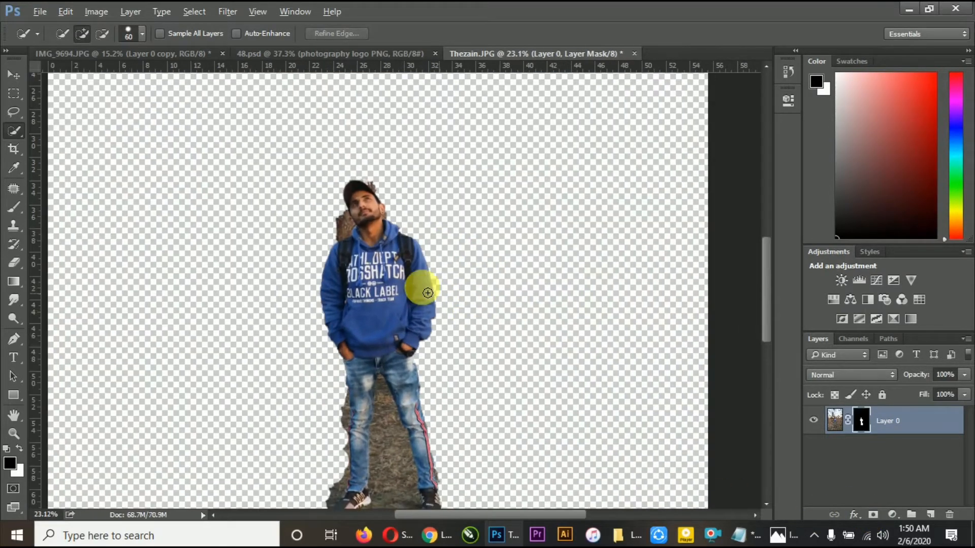
Switch to the Eraser tool and choose a small round brush preset for detailed edge cleanup
{"action": "scroll", "coordinate": [271, 209], "scroll_direction": "up", "scroll_amount": 1}
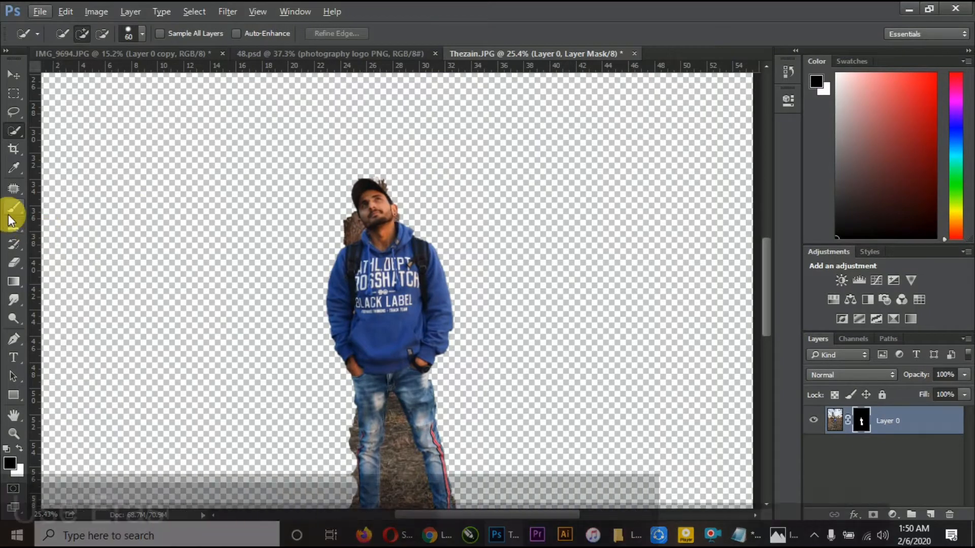
{"action": "left_click", "coordinate": [14, 263]}
{"action": "scroll", "coordinate": [348, 223], "scroll_direction": "down", "scroll_amount": 1}
{"action": "scroll", "coordinate": [348, 224], "scroll_direction": "up", "scroll_amount": 6}
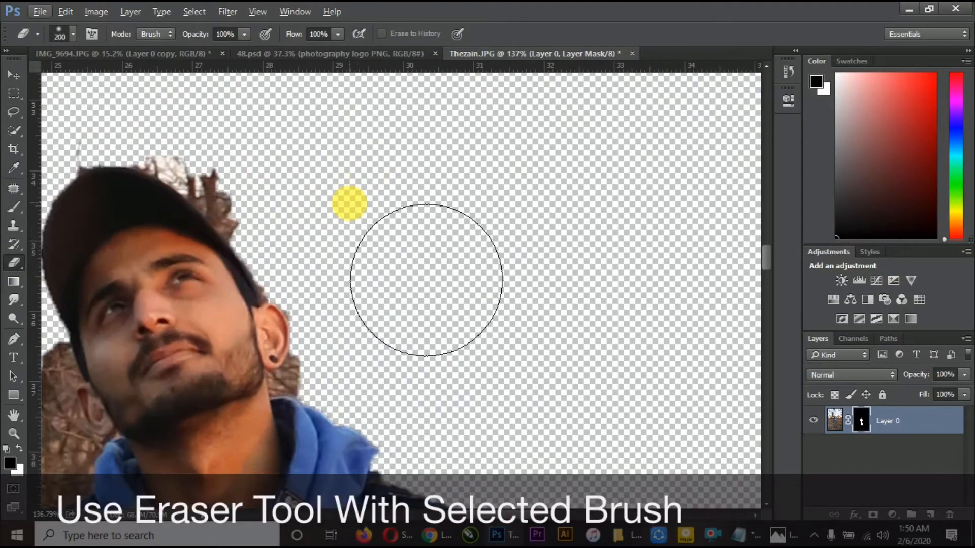
{"action": "key", "text": "bracketleft"}
{"action": "key", "text": "bracketleft"}
{"action": "key", "text": "bracketleft"}
{"action": "scroll", "coordinate": [457, 430], "scroll_direction": "up", "scroll_amount": 3}
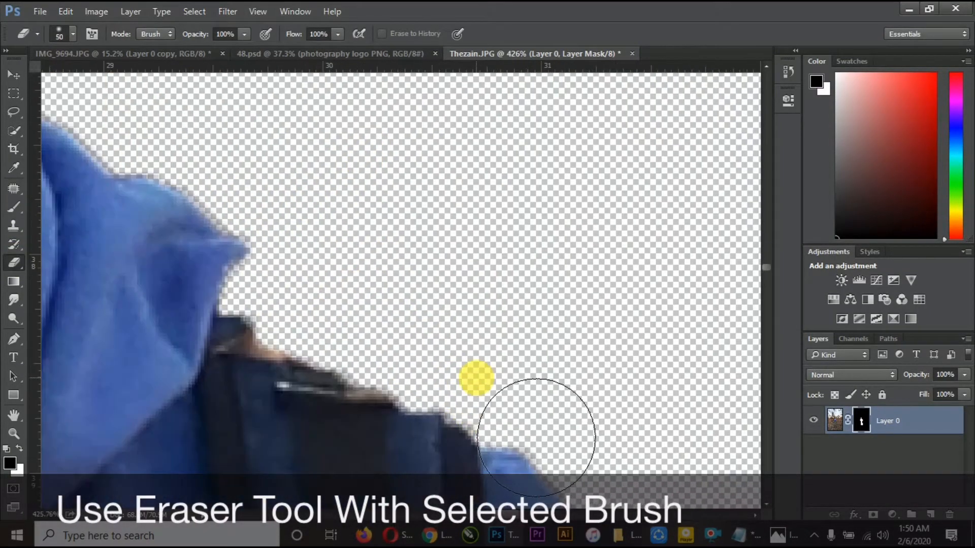
{"action": "key", "text": "bracketleft"}
{"action": "key", "text": "bracketleft"}
{"action": "left_click", "coordinate": [75, 35]}
{"action": "left_click", "coordinate": [115, 169]}
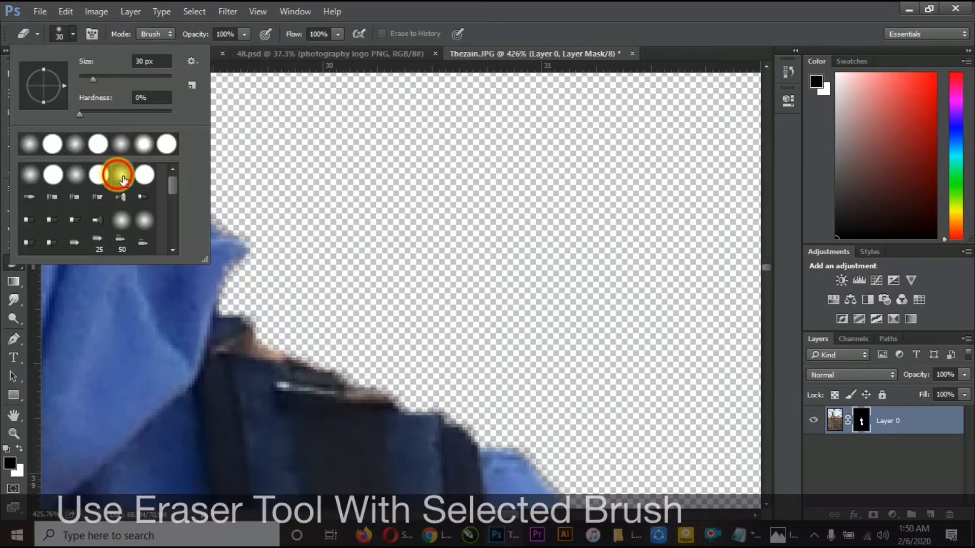
Undo the test erase on the mask and make Layer 0's image the editing target instead
{"action": "left_click", "coordinate": [496, 311]}
{"action": "key", "text": "ctrl+z"}
{"action": "left_click", "coordinate": [834, 420]}
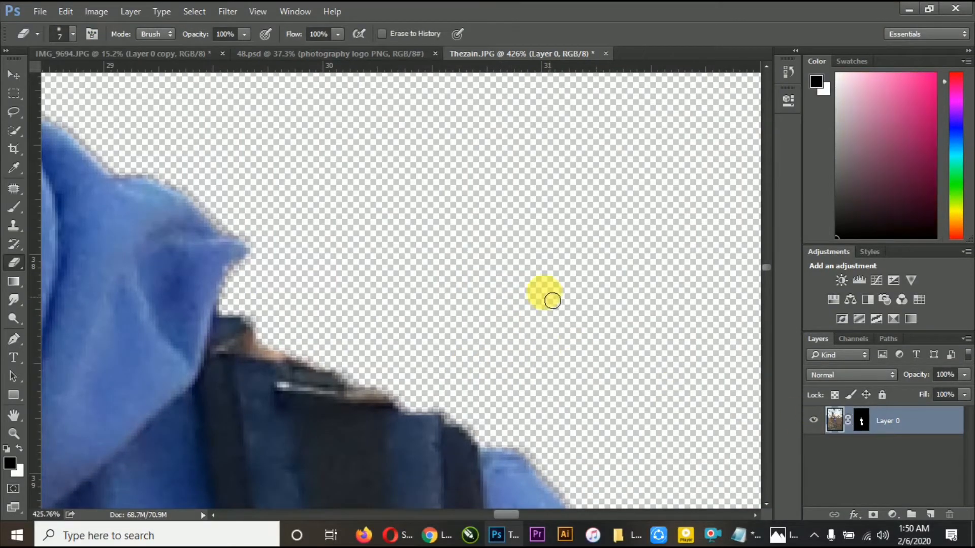
Erase the leftover background fringe along the backpack strap and the edge of the hood
{"action": "scroll", "coordinate": [530, 389], "scroll_direction": "down", "scroll_amount": 1}
{"action": "scroll", "coordinate": [530, 390], "scroll_direction": "up", "scroll_amount": 2}
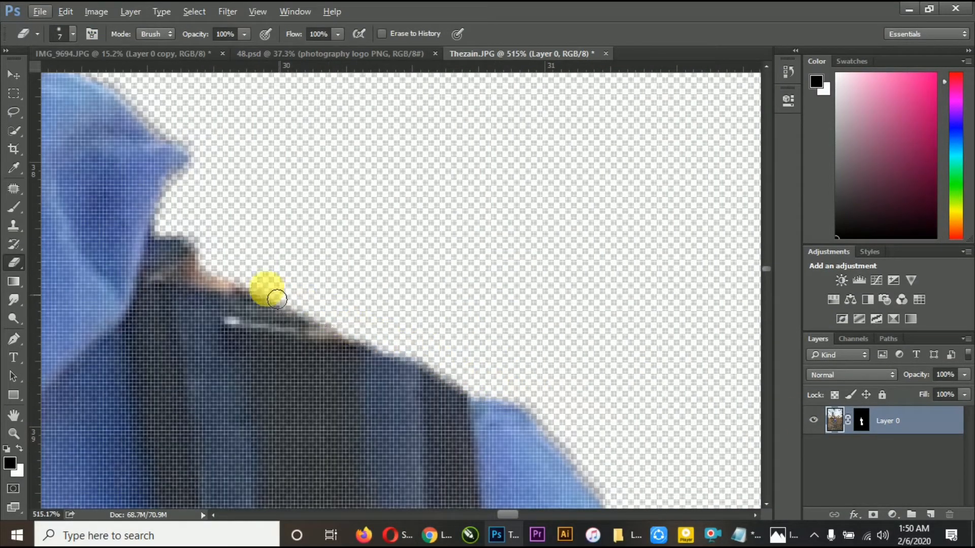
{"action": "scroll", "coordinate": [177, 240], "scroll_direction": "down", "scroll_amount": 3}
{"action": "scroll", "coordinate": [275, 332], "scroll_direction": "up", "scroll_amount": 3}
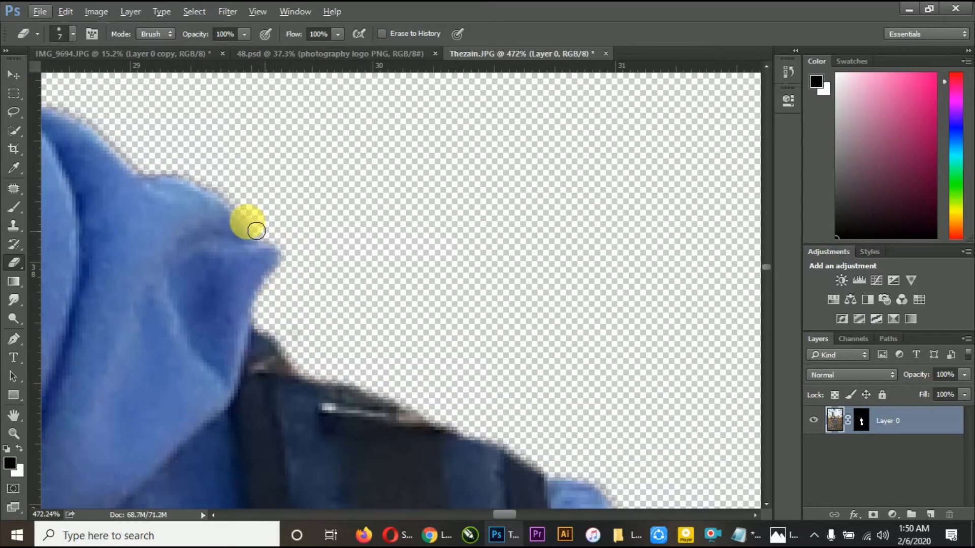
{"action": "scroll", "coordinate": [234, 212], "scroll_direction": "up", "scroll_amount": 1}
{"action": "scroll", "coordinate": [206, 229], "scroll_direction": "down", "scroll_amount": 4}
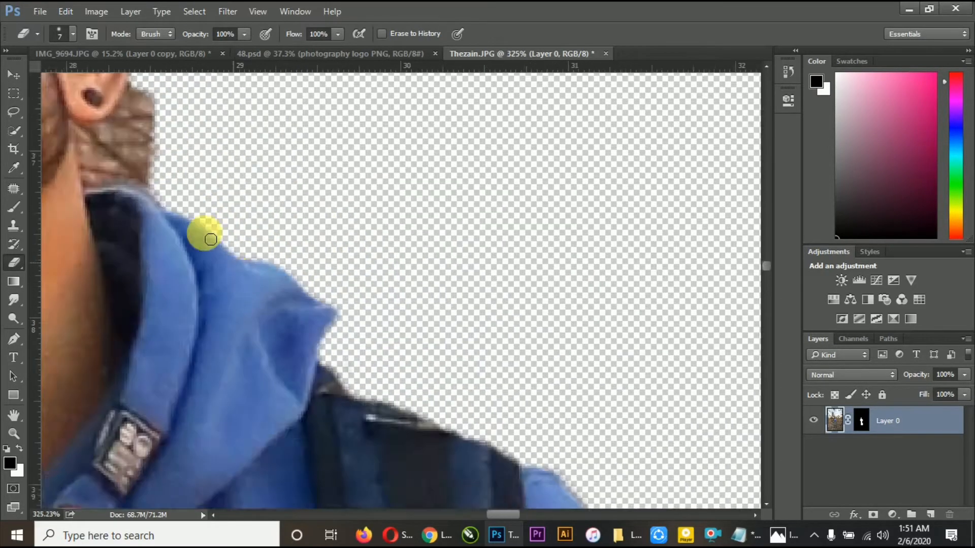
Erase the leftover background around the man's neck and ear, following the ear's outline
{"action": "scroll", "coordinate": [162, 189], "scroll_direction": "up", "scroll_amount": 4}
{"action": "scroll", "coordinate": [105, 158], "scroll_direction": "down", "scroll_amount": 3}
{"action": "scroll", "coordinate": [146, 182], "scroll_direction": "up", "scroll_amount": 5}
{"action": "scroll", "coordinate": [148, 185], "scroll_direction": "up", "scroll_amount": 2}
{"action": "mouse_move", "coordinate": [278, 289]}
{"action": "left_mouse_down"}
{"action": "mouse_move", "coordinate": [182, 287]}
{"action": "mouse_move", "coordinate": [209, 296]}
{"action": "mouse_move", "coordinate": [131, 227]}
{"action": "mouse_move", "coordinate": [193, 206]}
{"action": "mouse_move", "coordinate": [238, 107]}
{"action": "mouse_move", "coordinate": [141, 178]}
{"action": "mouse_move", "coordinate": [143, 264]}
{"action": "mouse_move", "coordinate": [257, 123]}
{"action": "mouse_move", "coordinate": [216, 267]}
{"action": "mouse_move", "coordinate": [257, 139]}
{"action": "left_mouse_up"}
{"action": "scroll", "coordinate": [236, 284], "scroll_direction": "down", "scroll_amount": 4}
{"action": "scroll", "coordinate": [236, 122], "scroll_direction": "up", "scroll_amount": 4}
{"action": "scroll", "coordinate": [290, 320], "scroll_direction": "up", "scroll_amount": 2}
{"action": "left_click_drag", "start_coordinate": [230, 168], "coordinate": [231, 169]}
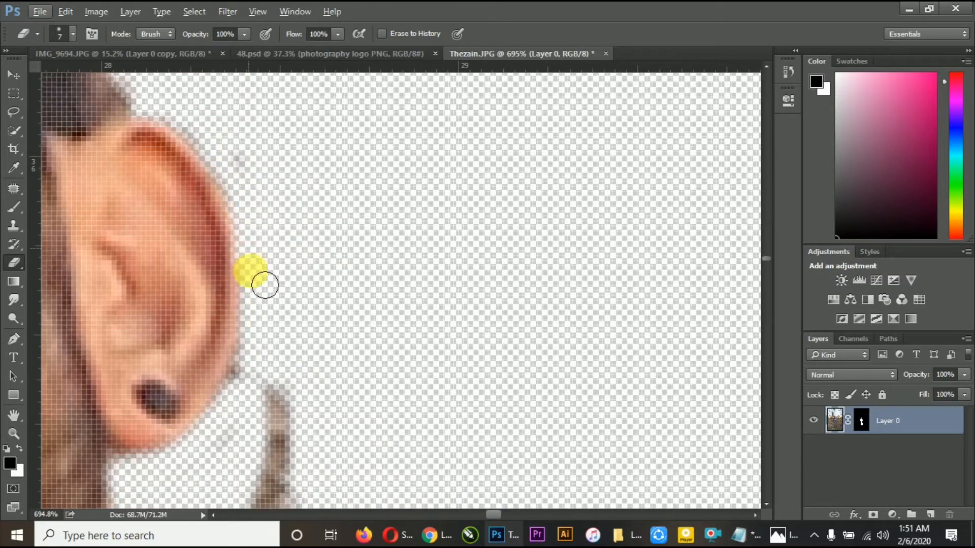
{"action": "scroll", "coordinate": [231, 407], "scroll_direction": "down", "scroll_amount": 2}
{"action": "scroll", "coordinate": [182, 170], "scroll_direction": "up", "scroll_amount": 3}
{"action": "mouse_move", "coordinate": [122, 119]}
{"action": "left_mouse_down"}
{"action": "mouse_move", "coordinate": [114, 215]}
{"action": "mouse_move", "coordinate": [157, 198]}
{"action": "mouse_move", "coordinate": [83, 128]}
{"action": "left_mouse_up"}
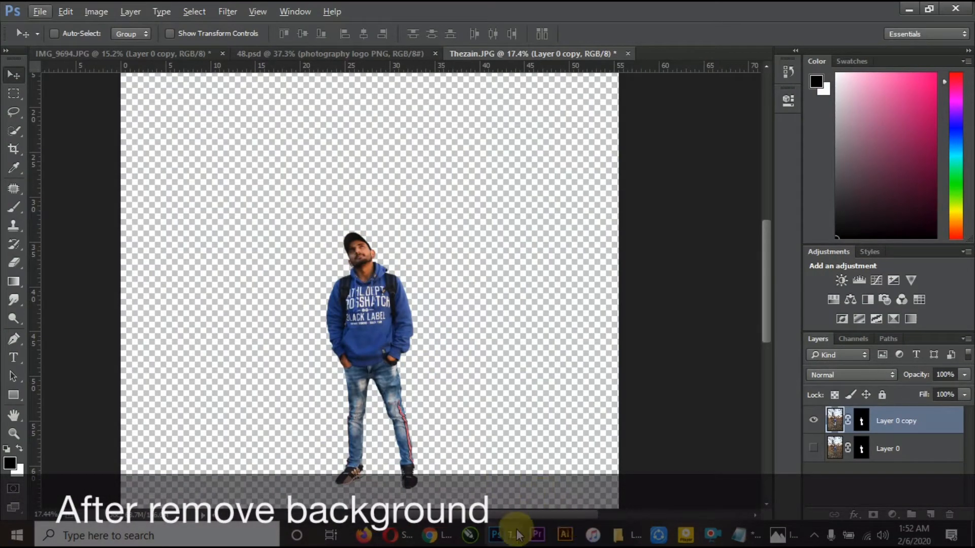
Open The zain.jpeg from the Love Notification Effect folder as a separate document in Photoshop
{"action": "left_click", "coordinate": [618, 537]}
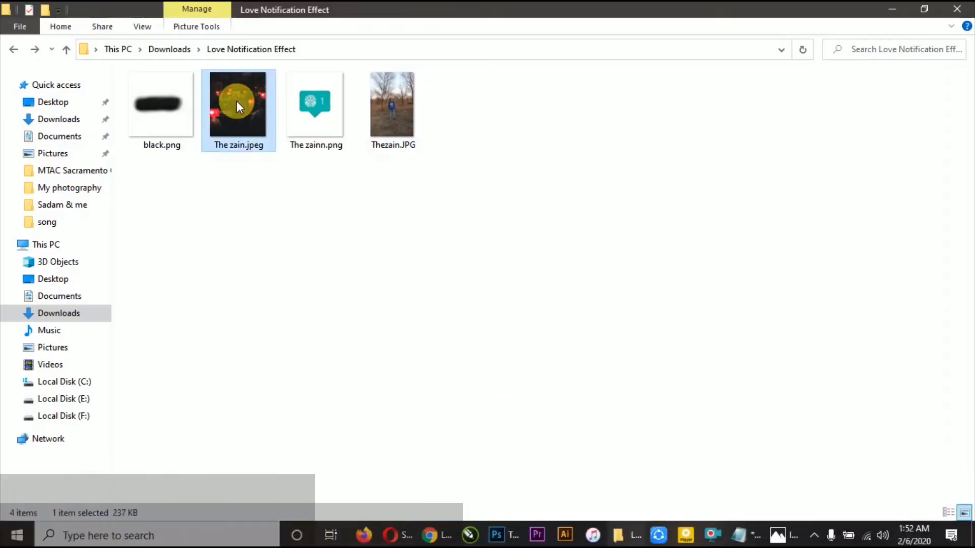
{"action": "left_click_drag", "start_coordinate": [237, 100], "coordinate": [576, 104]}
{"action": "left_click_drag", "start_coordinate": [635, 65], "coordinate": [669, 53]}
{"action": "scroll", "coordinate": [412, 197], "scroll_direction": "down", "scroll_amount": 3}
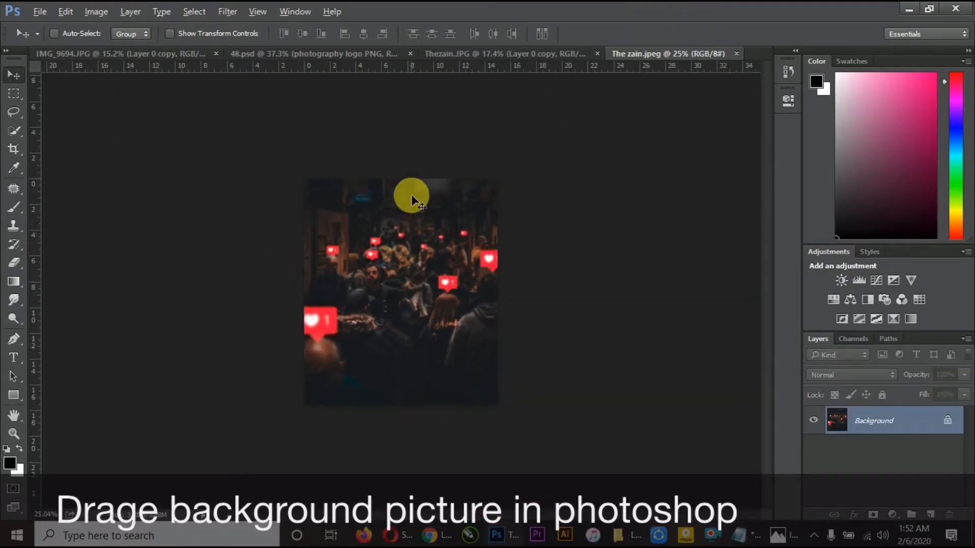
{"action": "scroll", "coordinate": [412, 197], "scroll_direction": "up", "scroll_amount": 3}
Bring the cut-out man from Thezain.JPG into The zain.jpeg and position him over the crowd
{"action": "left_click", "coordinate": [509, 54]}
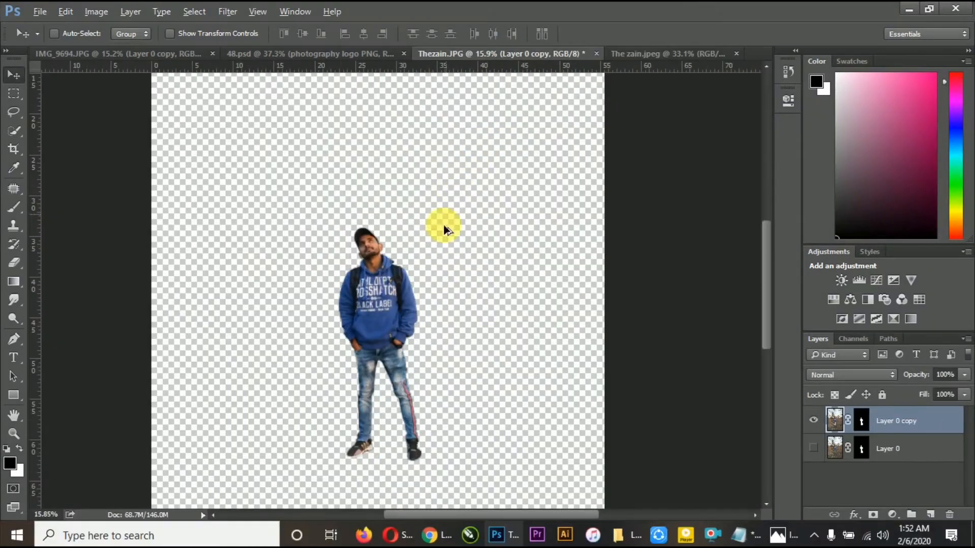
{"action": "left_click_drag", "start_coordinate": [379, 306], "coordinate": [519, 161]}
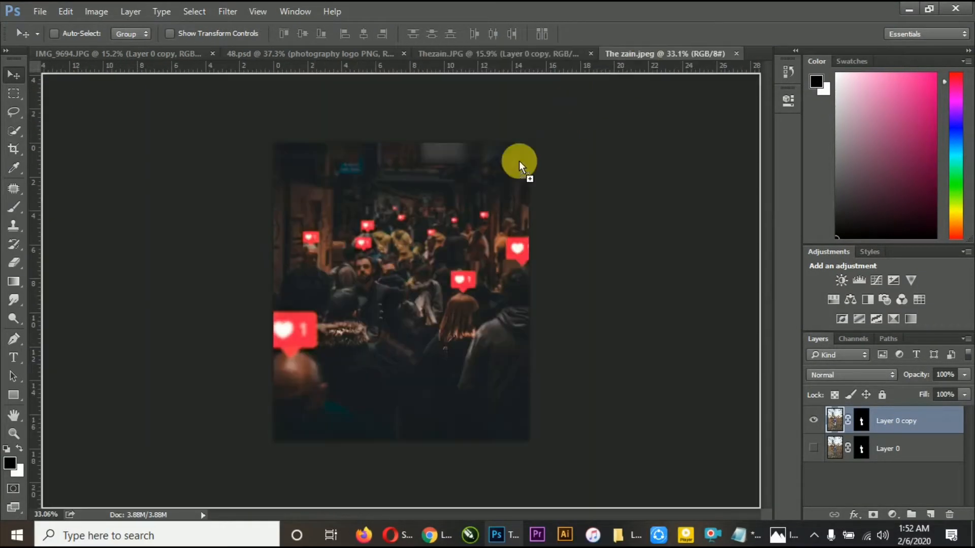
{"action": "left_click_drag", "start_coordinate": [407, 278], "coordinate": [428, 335]}
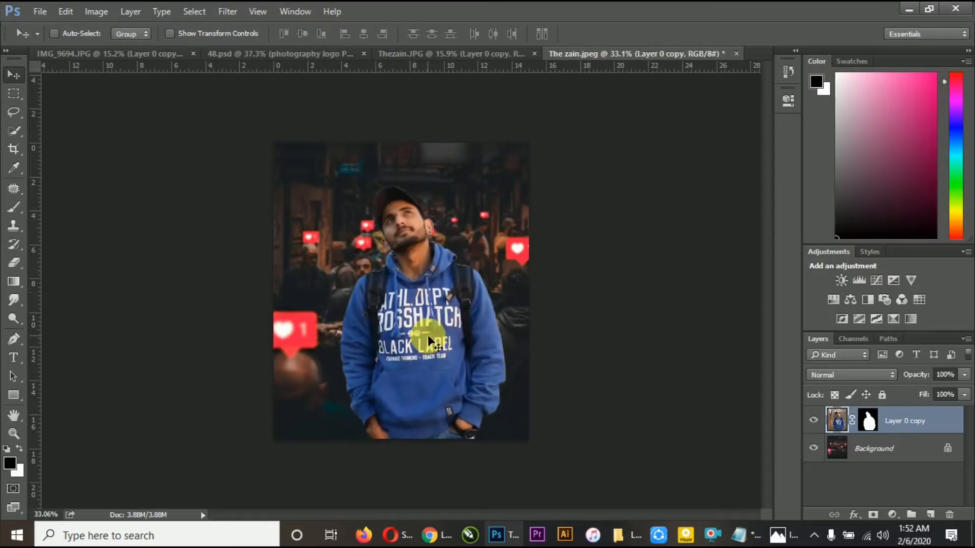
Scale the man's layer down proportionally to about 44% with Free Transform
{"action": "key", "text": "ctrl+t"}
{"action": "key", "text": "ctrl+0"}
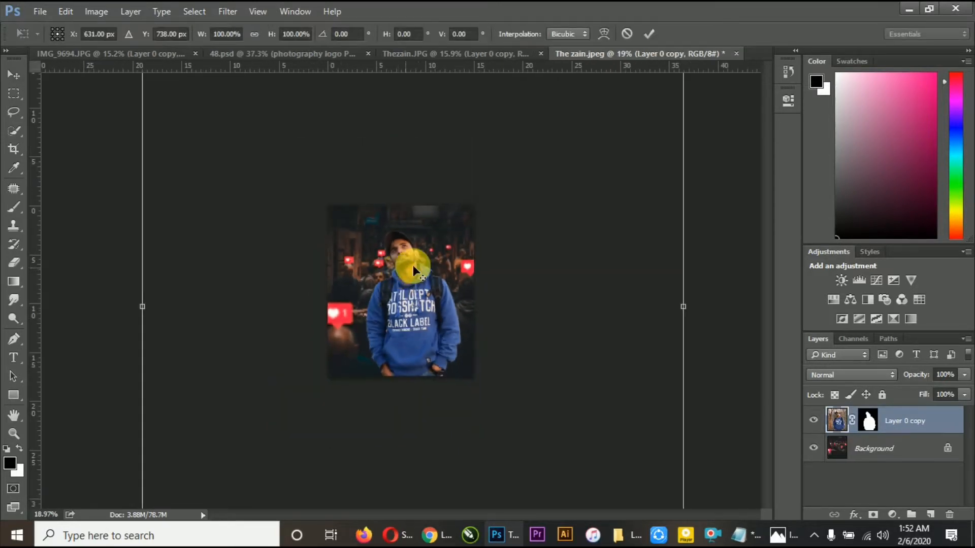
{"action": "scroll", "coordinate": [418, 267], "scroll_direction": "down", "scroll_amount": 5}
{"action": "scroll", "coordinate": [491, 187], "scroll_direction": "up", "scroll_amount": 3}
{"action": "scroll", "coordinate": [498, 157], "scroll_direction": "down", "scroll_amount": 2}
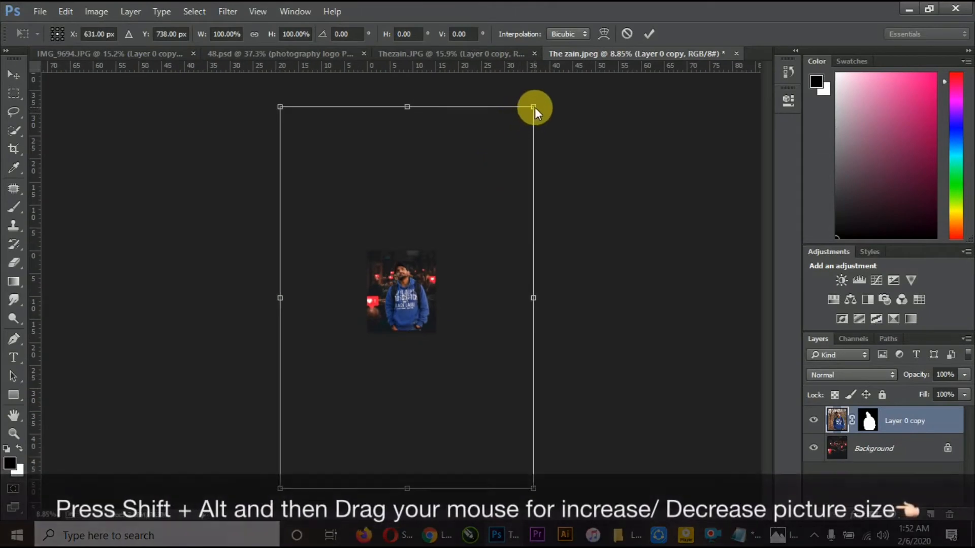
{"action": "left_click_drag", "start_coordinate": [534, 108], "coordinate": [446, 202]}
{"action": "scroll", "coordinate": [446, 259], "scroll_direction": "up", "scroll_amount": 3}
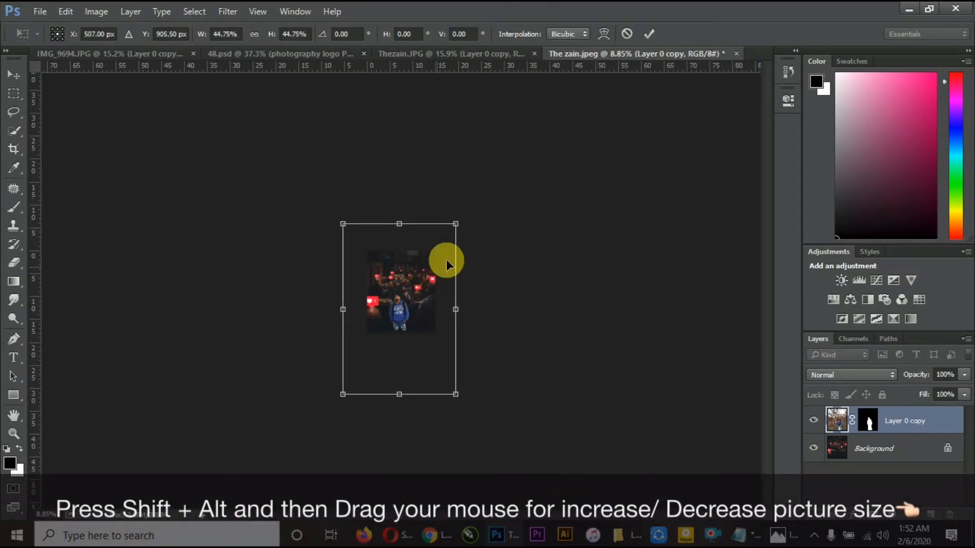
{"action": "scroll", "coordinate": [444, 254], "scroll_direction": "up", "scroll_amount": 1}
{"action": "mouse_move", "coordinate": [539, 121]}
{"action": "left_mouse_down"}
{"action": "mouse_move", "coordinate": [516, 130]}
{"action": "mouse_move", "coordinate": [537, 123]}
{"action": "left_mouse_up"}
{"action": "key", "text": "Return"}
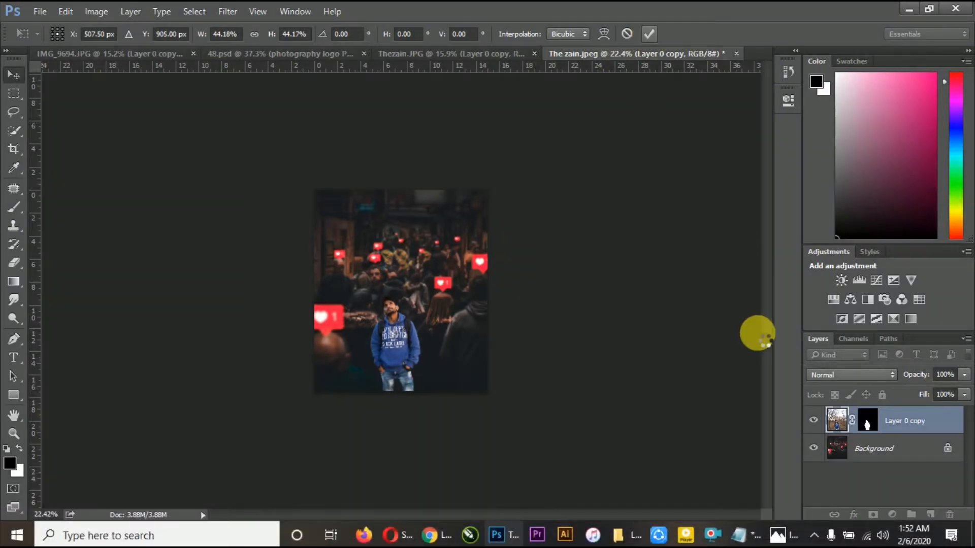
Convert the man's layer to a smart object and rasterize it
{"action": "right_click", "coordinate": [895, 431]}
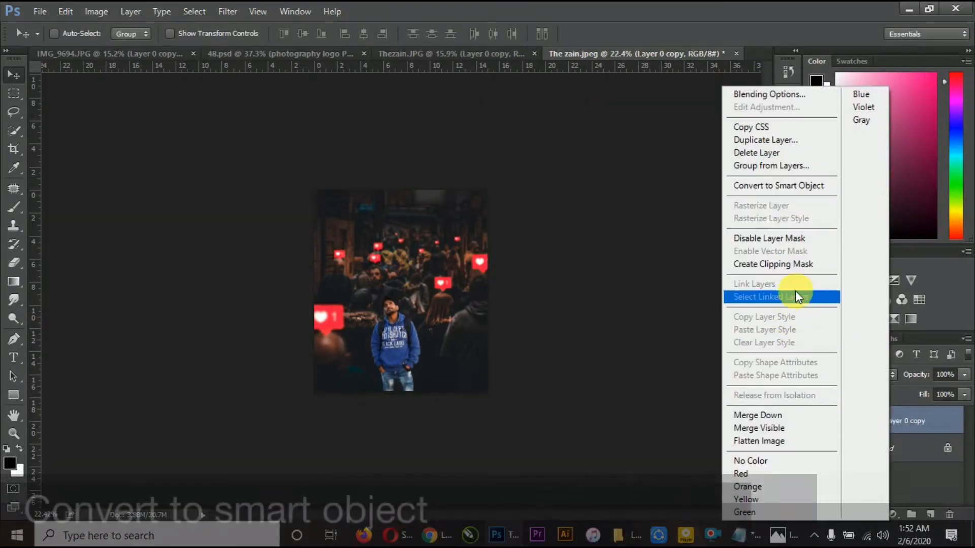
{"action": "left_click", "coordinate": [785, 187]}
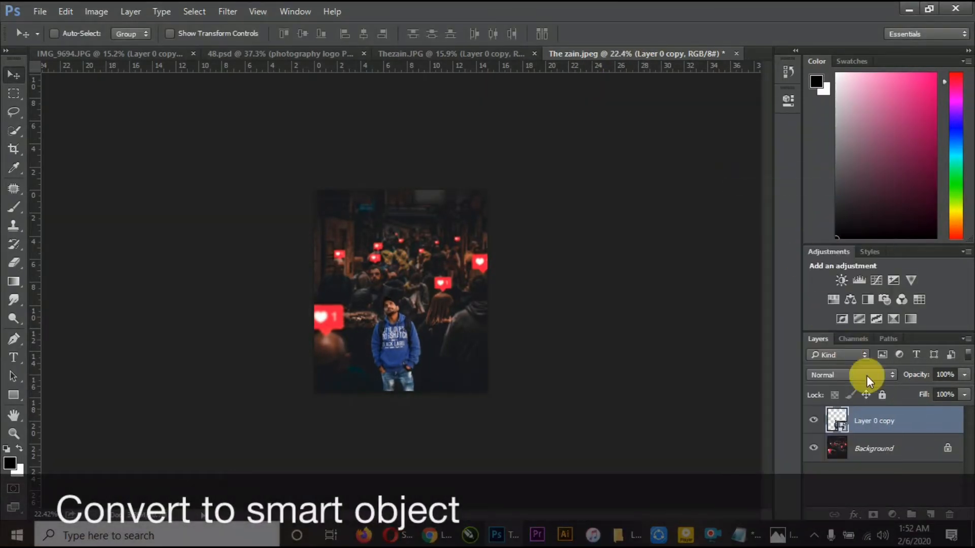
{"action": "right_click", "coordinate": [896, 423]}
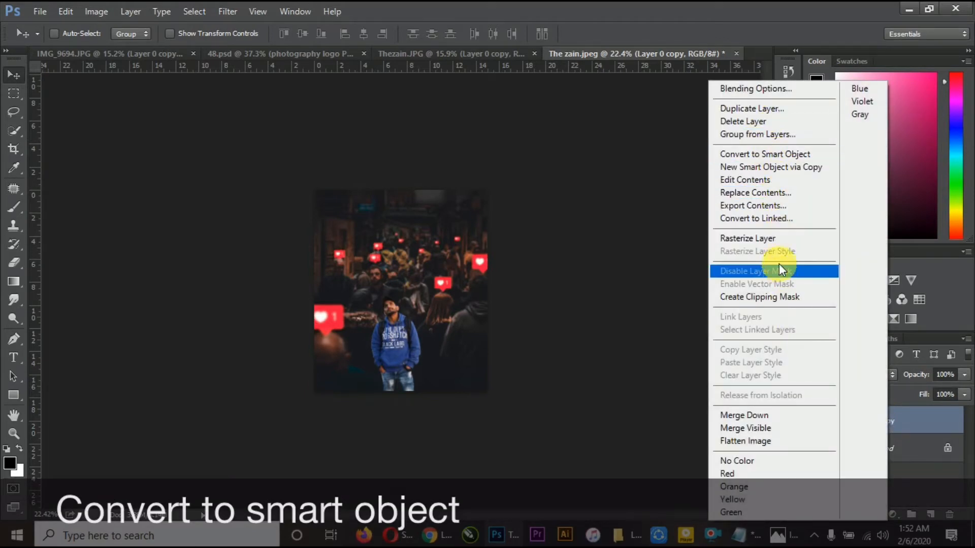
{"action": "left_click", "coordinate": [777, 239]}
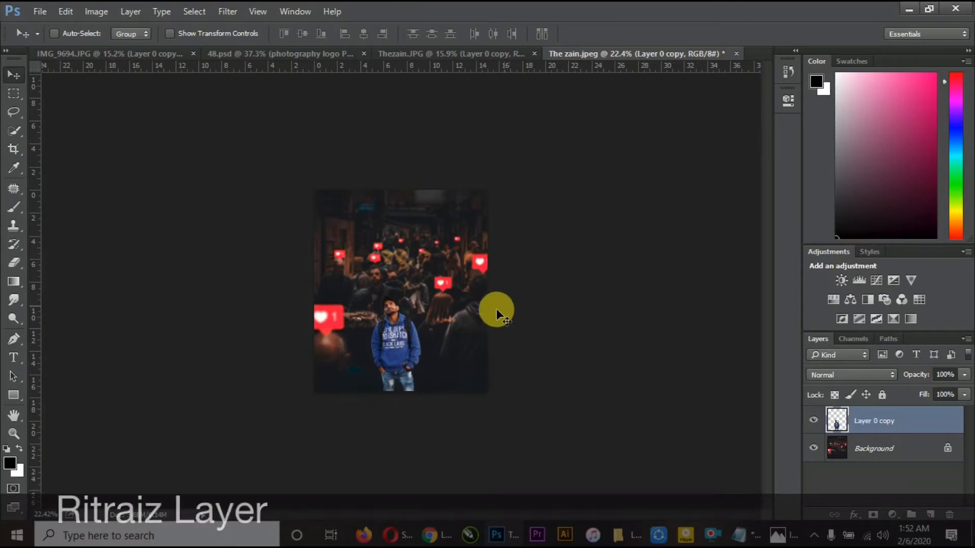
Free-transform the man slightly smaller and move him up so he stands in the crowd's foreground
{"action": "key", "text": "ctrl+t"}
{"action": "scroll", "coordinate": [380, 353], "scroll_direction": "up", "scroll_amount": 7}
{"action": "left_click_drag", "start_coordinate": [398, 385], "coordinate": [418, 361]}
{"action": "left_click_drag", "start_coordinate": [465, 279], "coordinate": [461, 286]}
{"action": "left_click", "coordinate": [650, 34]}
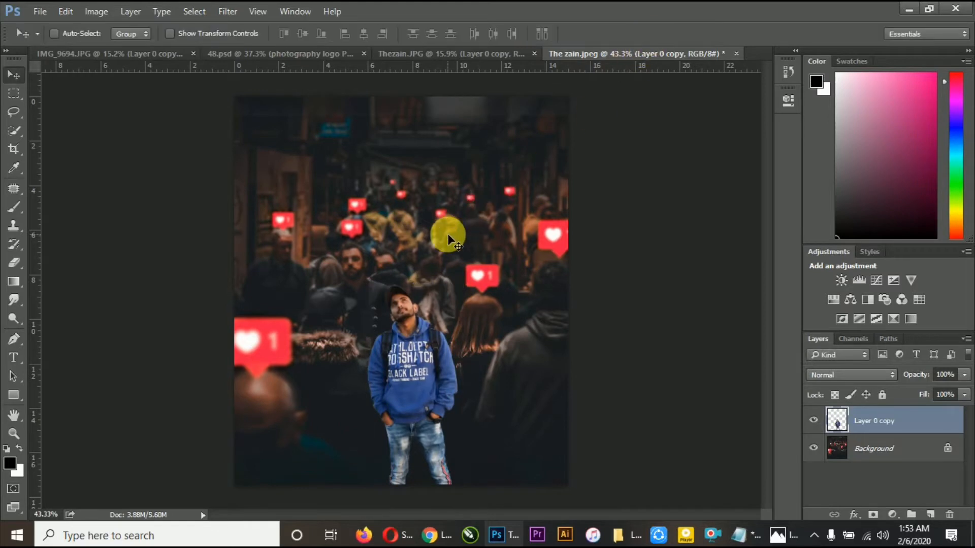
Shift the man's layer slightly sideways and down within the crowd's foreground
{"action": "left_click_drag", "start_coordinate": [420, 349], "coordinate": [417, 357]}
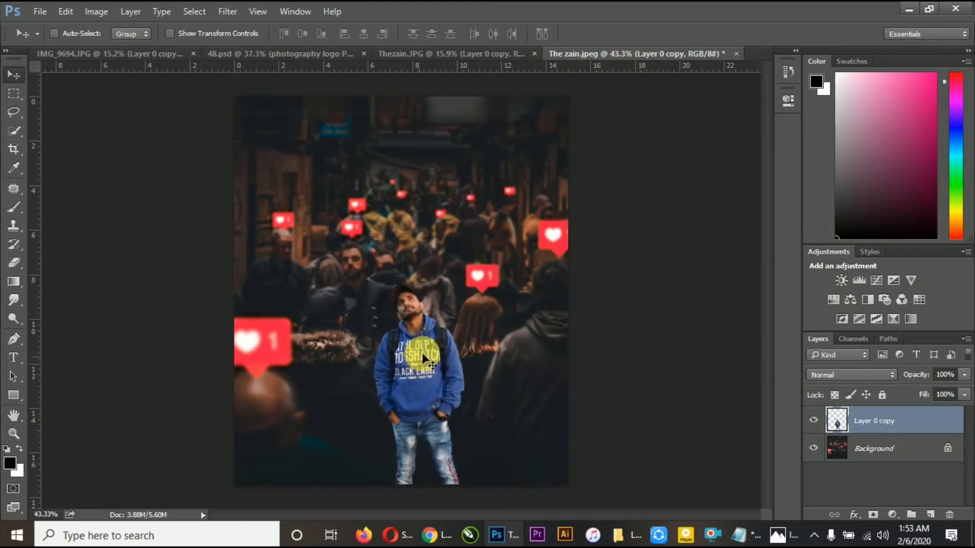
{"action": "scroll", "coordinate": [441, 224], "scroll_direction": "down", "scroll_amount": 4}
{"action": "scroll", "coordinate": [422, 352], "scroll_direction": "up", "scroll_amount": 6}
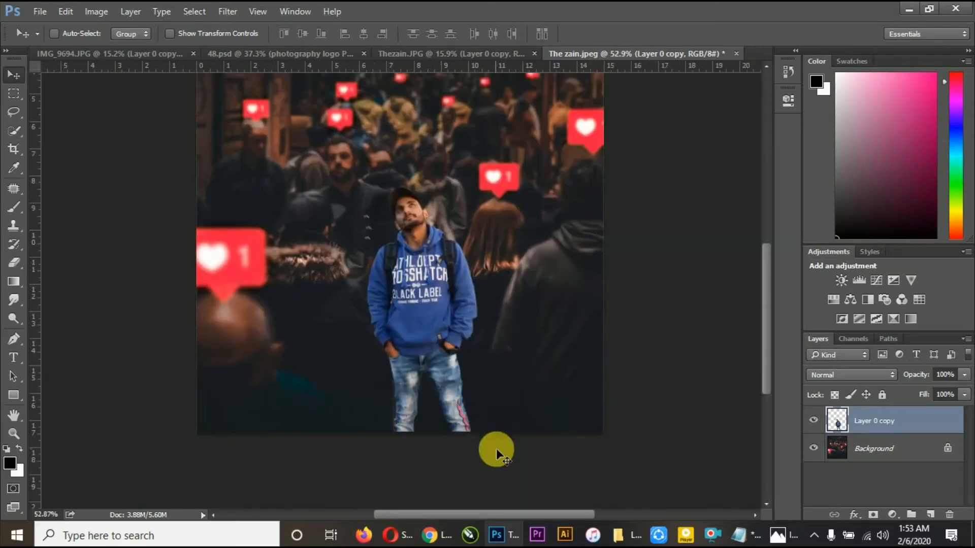
Place black.png from the Love Notification Effect folder into the The zain.jpeg composite, above the man's layer
{"action": "left_click", "coordinate": [521, 535]}
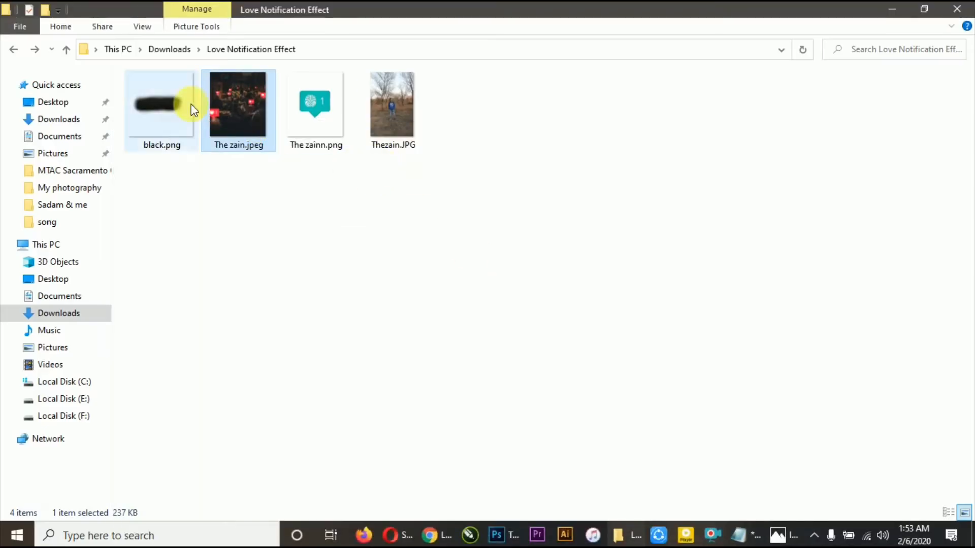
{"action": "left_click", "coordinate": [204, 116]}
{"action": "left_click_drag", "start_coordinate": [156, 116], "coordinate": [477, 357]}
{"action": "scroll", "coordinate": [461, 370], "scroll_direction": "down", "scroll_amount": 2}
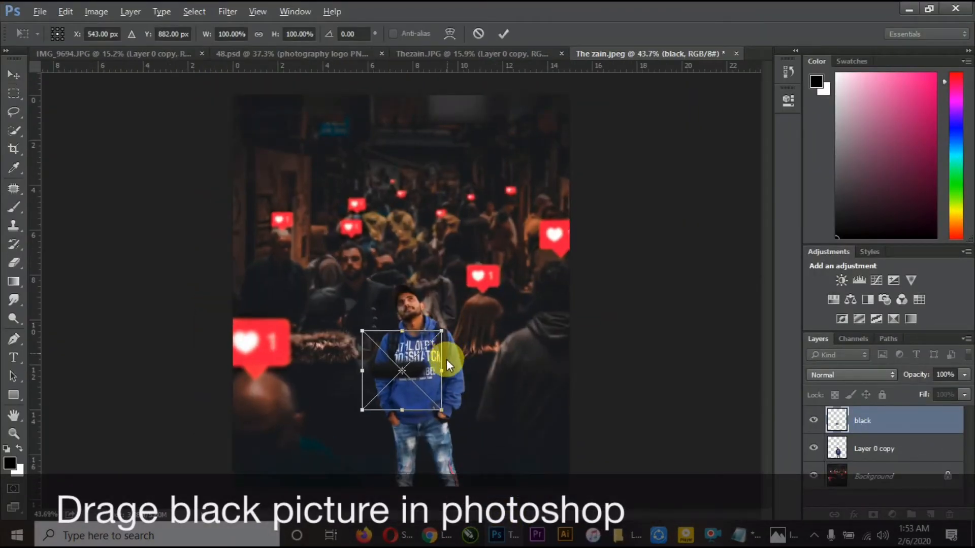
Rotate the black image about -93°, scale it to about 336% by 549%, and place it over the man's legs
{"action": "left_click_drag", "start_coordinate": [450, 416], "coordinate": [528, 459]}
{"action": "left_click_drag", "start_coordinate": [628, 348], "coordinate": [620, 343]}
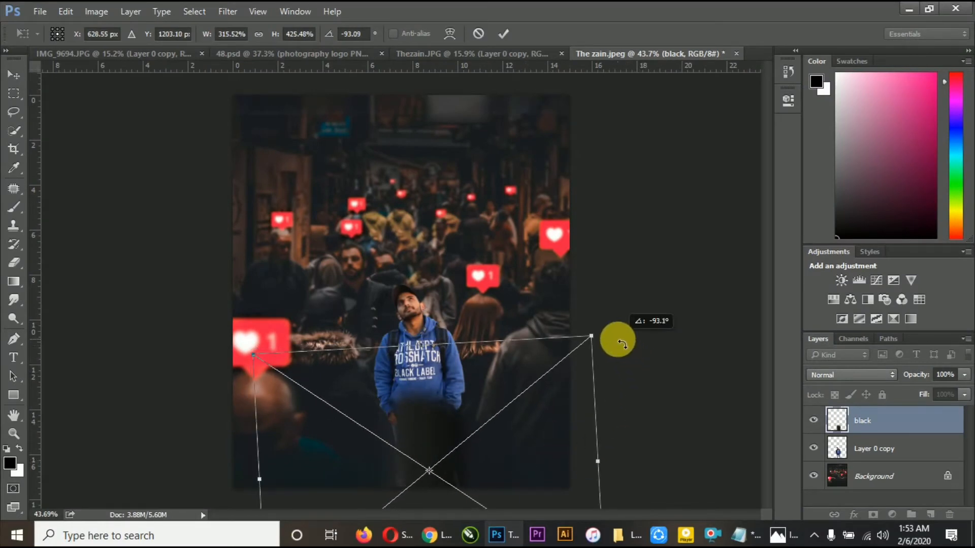
{"action": "left_click_drag", "start_coordinate": [598, 463], "coordinate": [620, 457]}
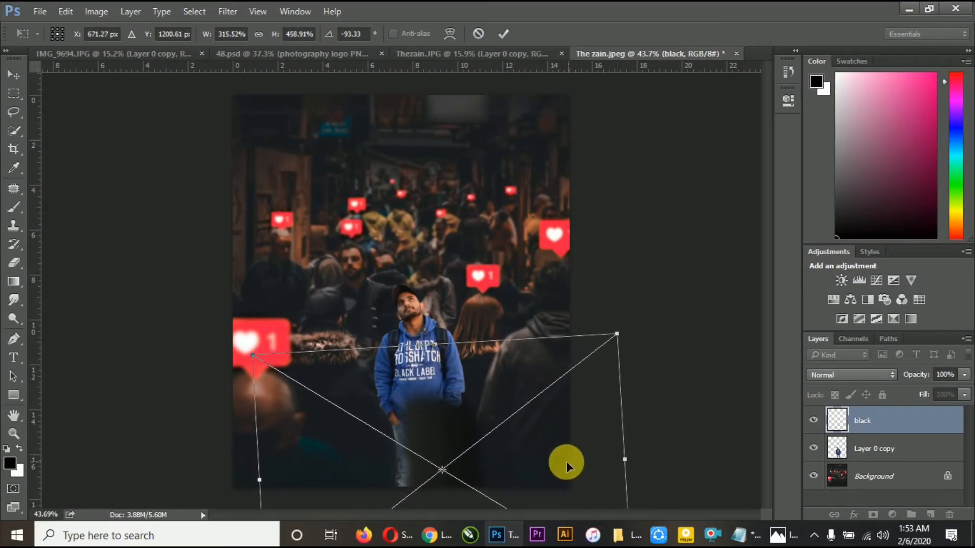
{"action": "mouse_move", "coordinate": [562, 462]}
{"action": "left_mouse_down"}
{"action": "mouse_move", "coordinate": [549, 464]}
{"action": "mouse_move", "coordinate": [551, 455]}
{"action": "left_mouse_up"}
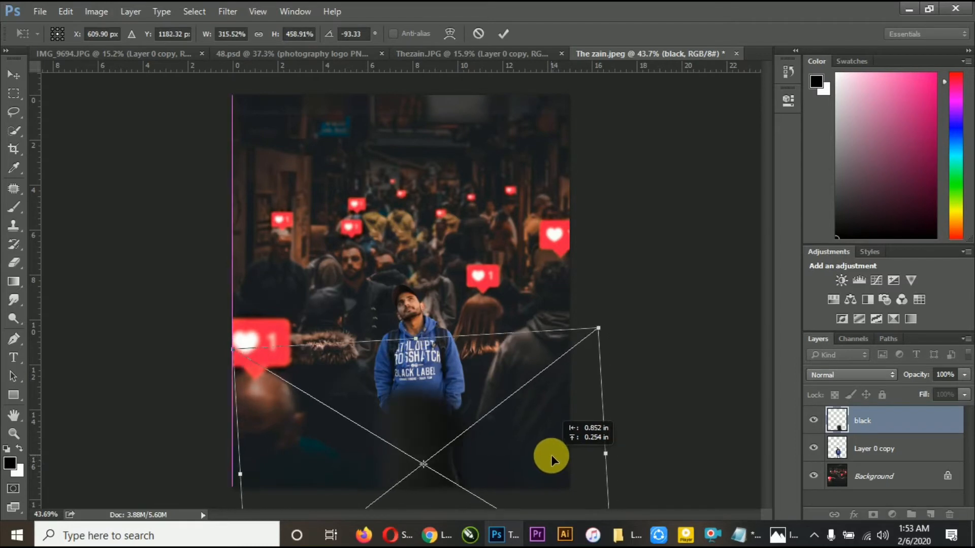
{"action": "left_click_drag", "start_coordinate": [612, 454], "coordinate": [574, 470]}
{"action": "scroll", "coordinate": [506, 349], "scroll_direction": "down", "scroll_amount": 1}
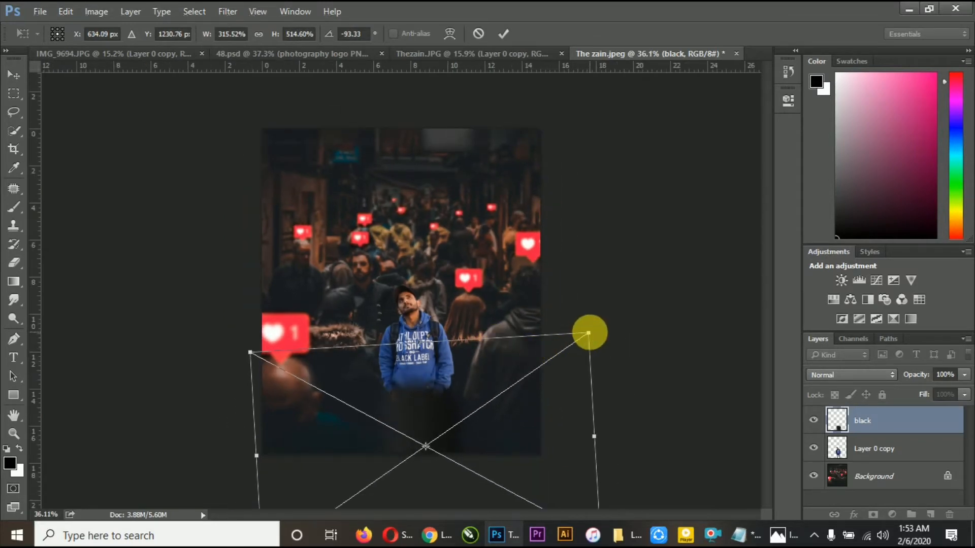
{"action": "left_click_drag", "start_coordinate": [590, 335], "coordinate": [602, 327]}
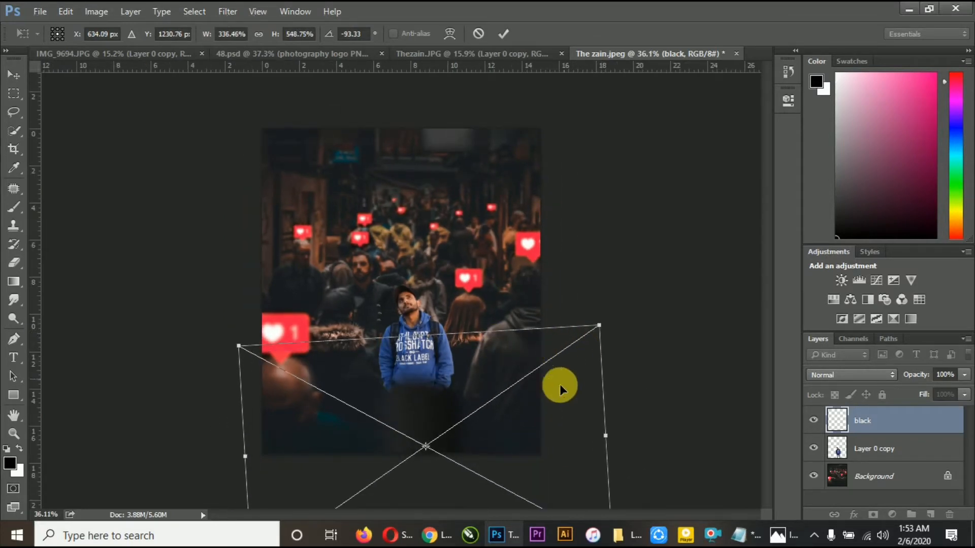
{"action": "mouse_move", "coordinate": [555, 397]}
{"action": "left_mouse_down"}
{"action": "mouse_move", "coordinate": [548, 404]}
{"action": "mouse_move", "coordinate": [555, 383]}
{"action": "left_mouse_up"}
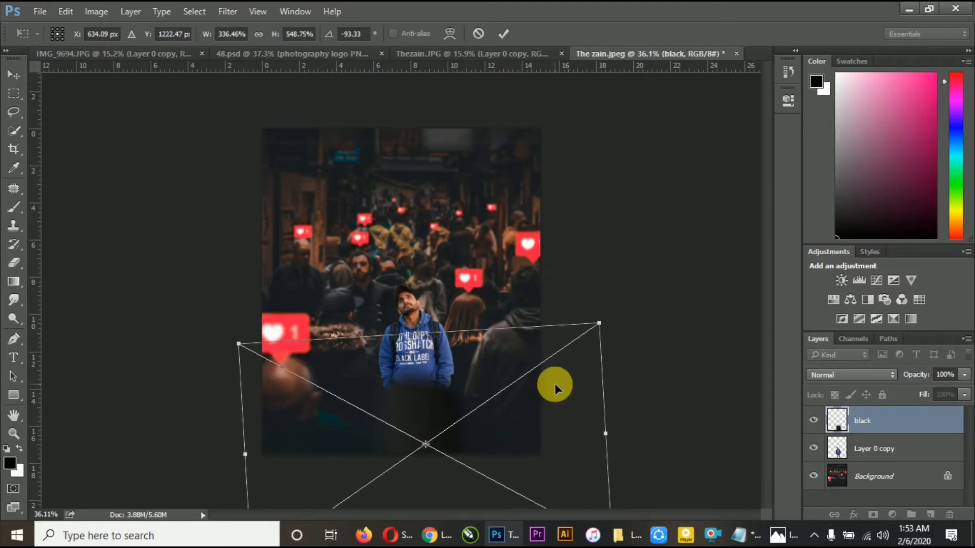
{"action": "left_click", "coordinate": [511, 33]}
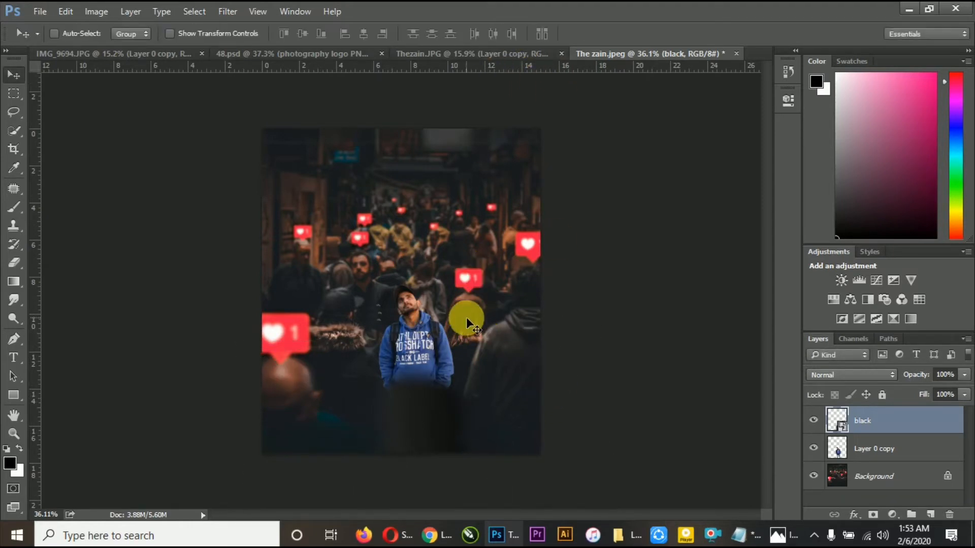
Place a second copy of black.png, rotate it about -91°, and enlarge it to cover the man's body up to his face
{"action": "left_click", "coordinate": [507, 529]}
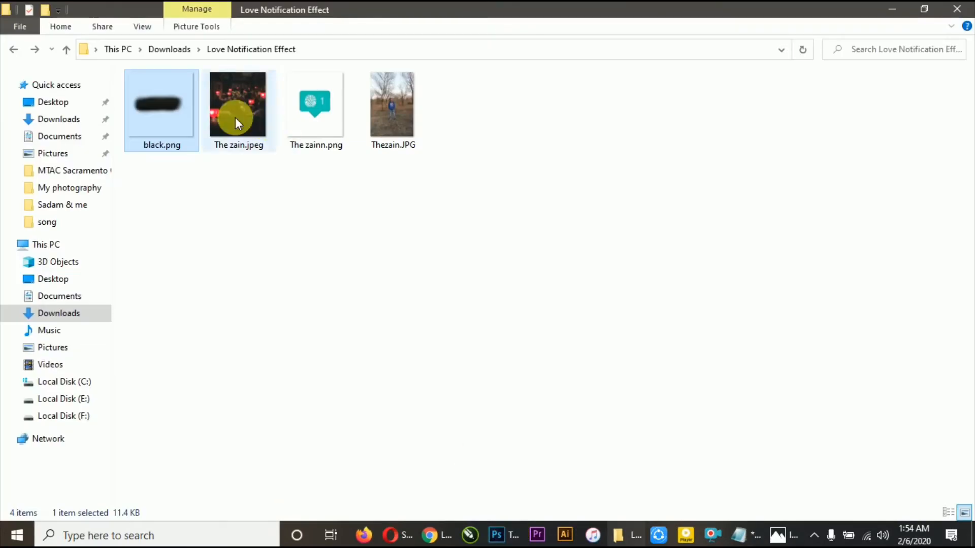
{"action": "left_click_drag", "start_coordinate": [162, 106], "coordinate": [462, 215]}
{"action": "left_click_drag", "start_coordinate": [445, 296], "coordinate": [546, 343]}
{"action": "left_click_drag", "start_coordinate": [601, 363], "coordinate": [662, 355]}
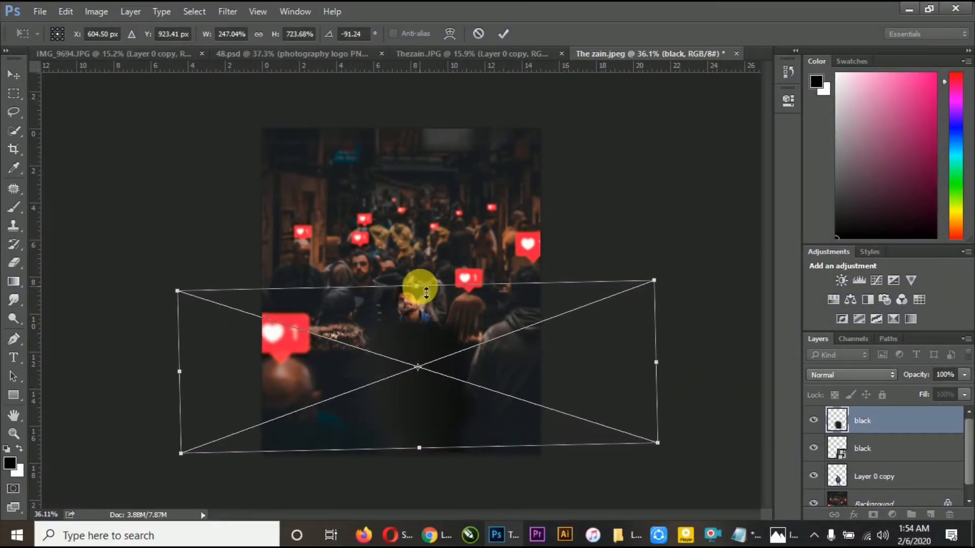
{"action": "left_click_drag", "start_coordinate": [425, 288], "coordinate": [416, 279]}
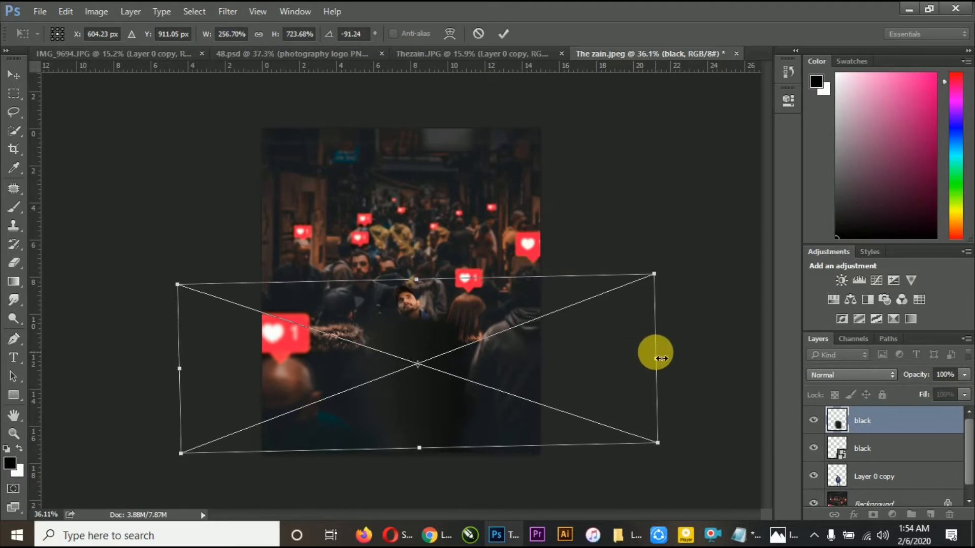
{"action": "left_click_drag", "start_coordinate": [655, 358], "coordinate": [598, 349]}
{"action": "left_click", "coordinate": [501, 36]}
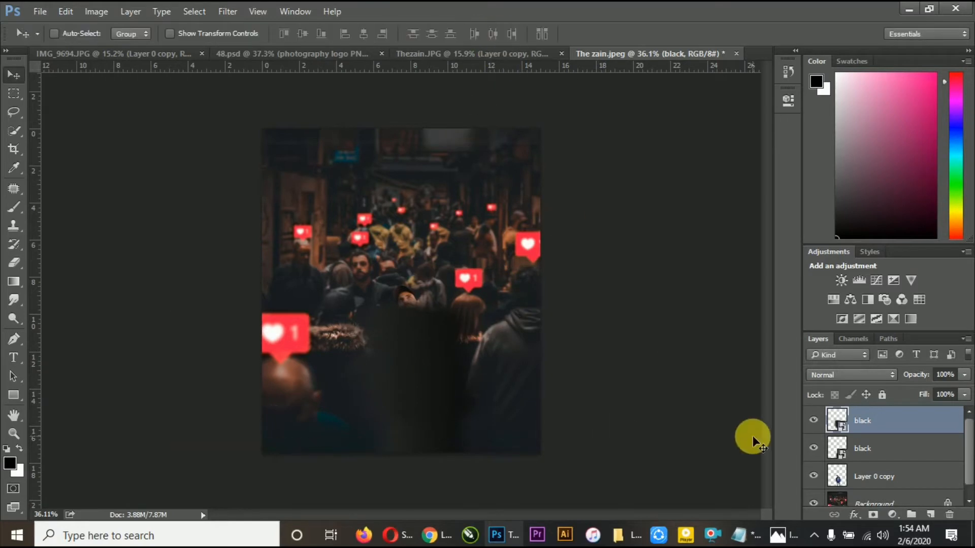
Hide the upper black layer and reduce the lower black layer's opacity to 86%
{"action": "left_click", "coordinate": [815, 420]}
{"action": "left_click", "coordinate": [815, 449]}
{"action": "left_click", "coordinate": [815, 449]}
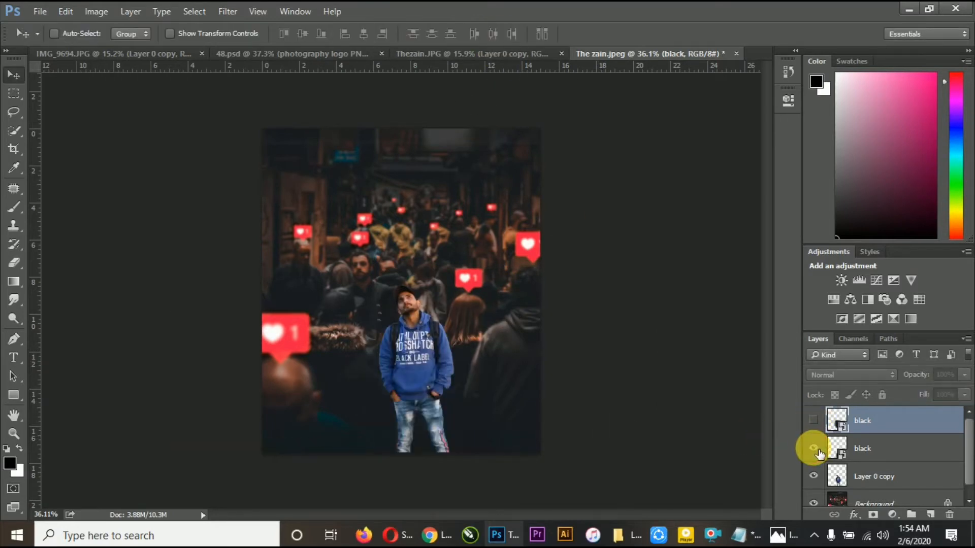
{"action": "scroll", "coordinate": [471, 423], "scroll_direction": "up", "scroll_amount": 4}
{"action": "scroll", "coordinate": [477, 411], "scroll_direction": "down", "scroll_amount": 3}
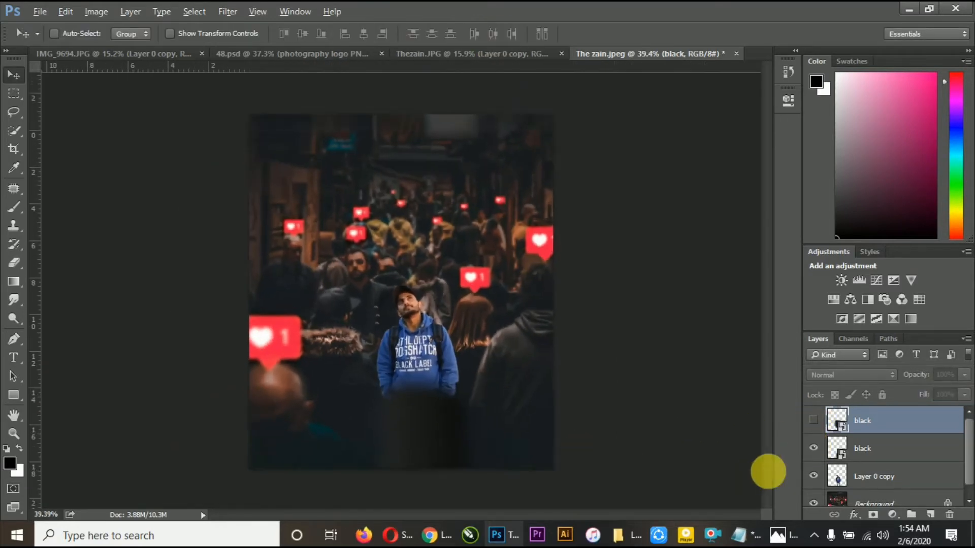
{"action": "left_click", "coordinate": [858, 448]}
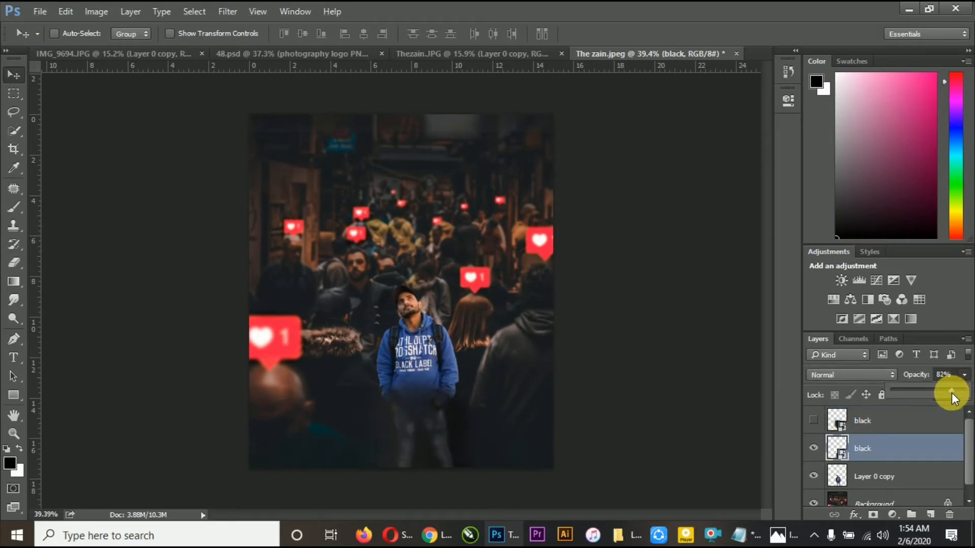
{"action": "left_click_drag", "start_coordinate": [952, 392], "coordinate": [954, 393]}
{"action": "scroll", "coordinate": [459, 311], "scroll_direction": "down", "scroll_amount": 3}
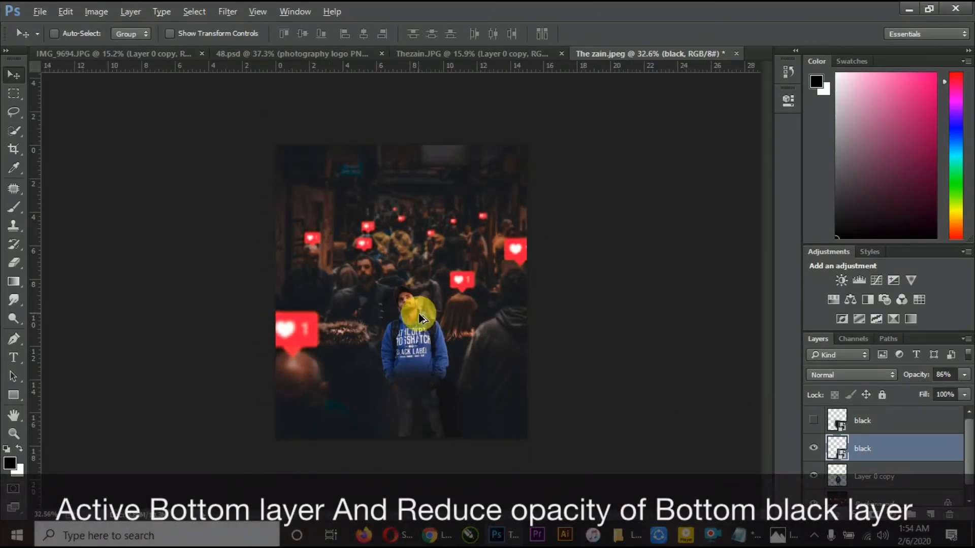
{"action": "scroll", "coordinate": [413, 311], "scroll_direction": "up", "scroll_amount": 3}
{"action": "scroll", "coordinate": [396, 335], "scroll_direction": "down", "scroll_amount": 2}
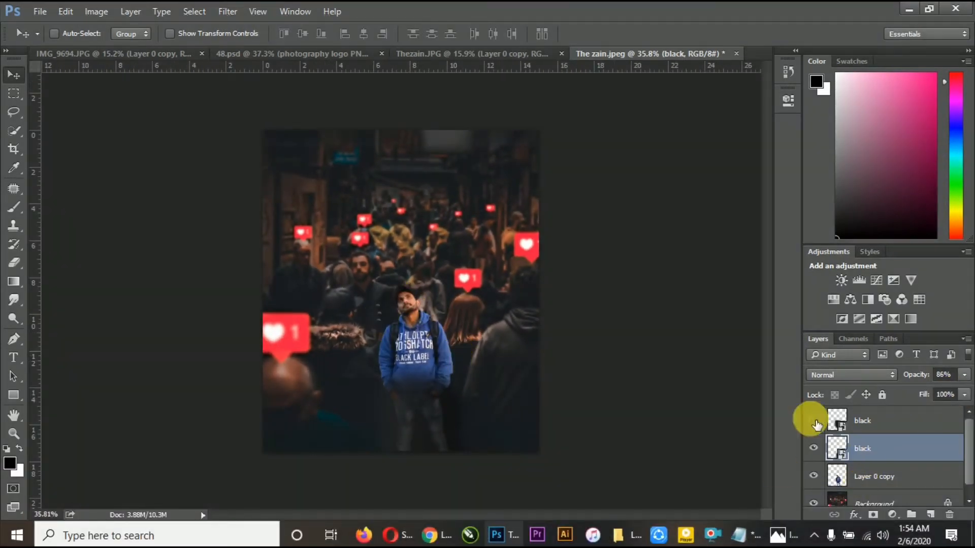
Show the upper black layer again and reduce its opacity to 71%
{"action": "left_click", "coordinate": [813, 423]}
{"action": "left_click", "coordinate": [814, 423]}
{"action": "left_click", "coordinate": [813, 423]}
{"action": "left_click", "coordinate": [813, 423]}
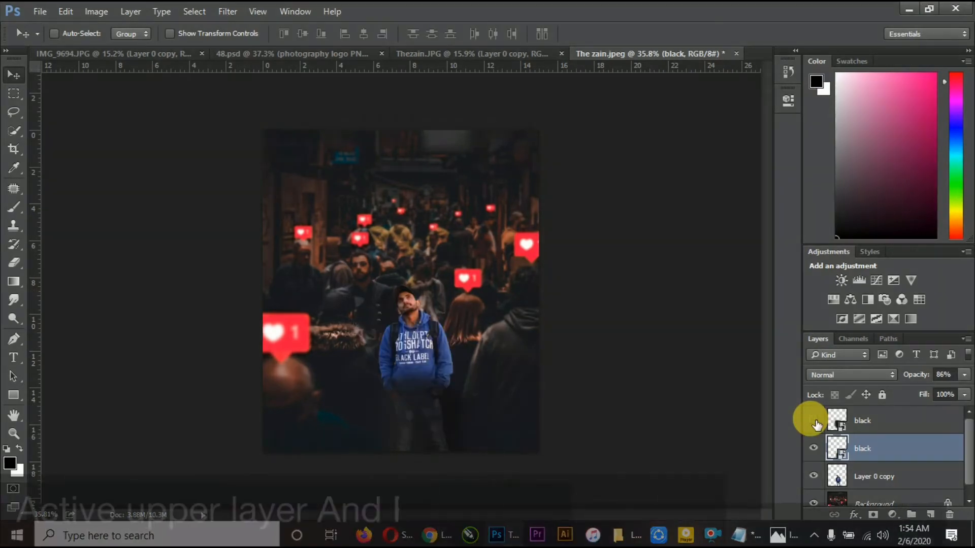
{"action": "left_click", "coordinate": [860, 420]}
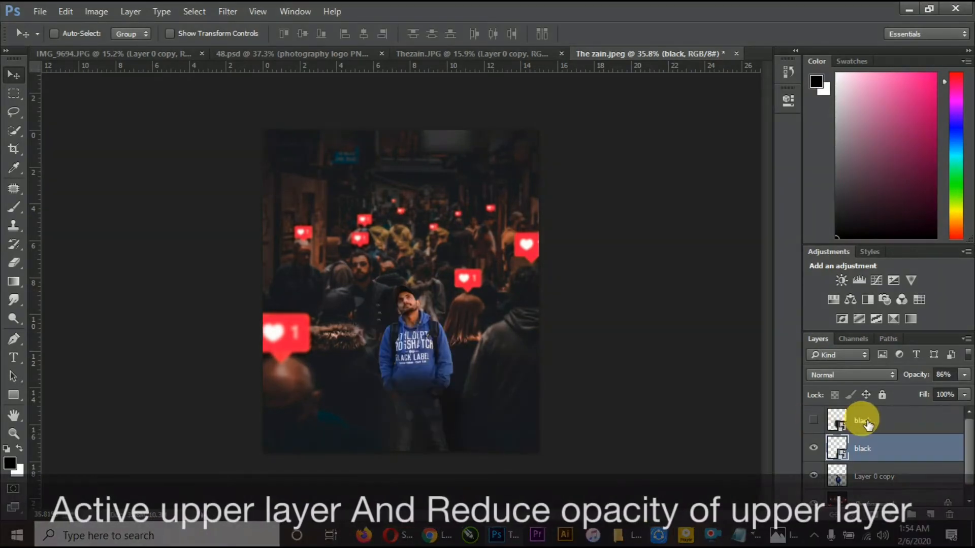
{"action": "left_click", "coordinate": [815, 421]}
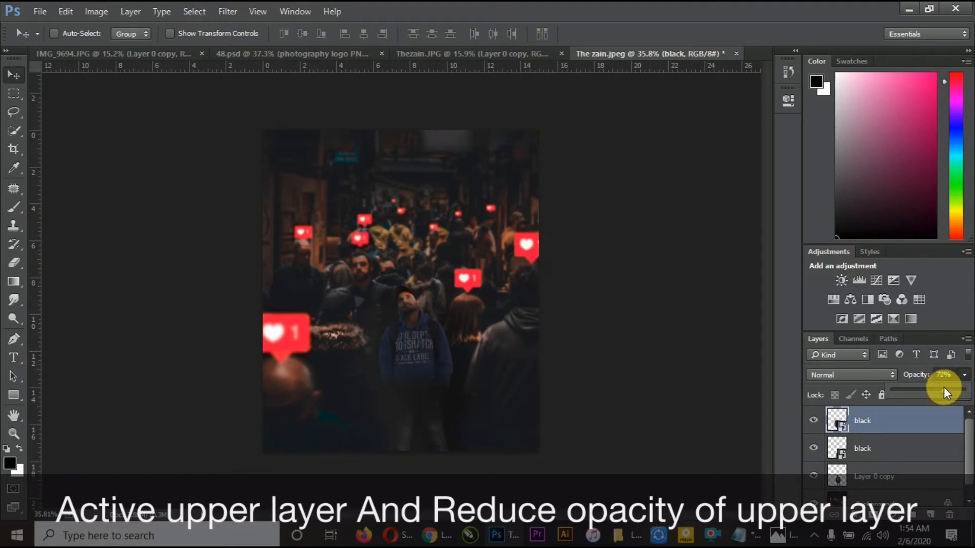
{"action": "key", "text": "ctrl+0"}
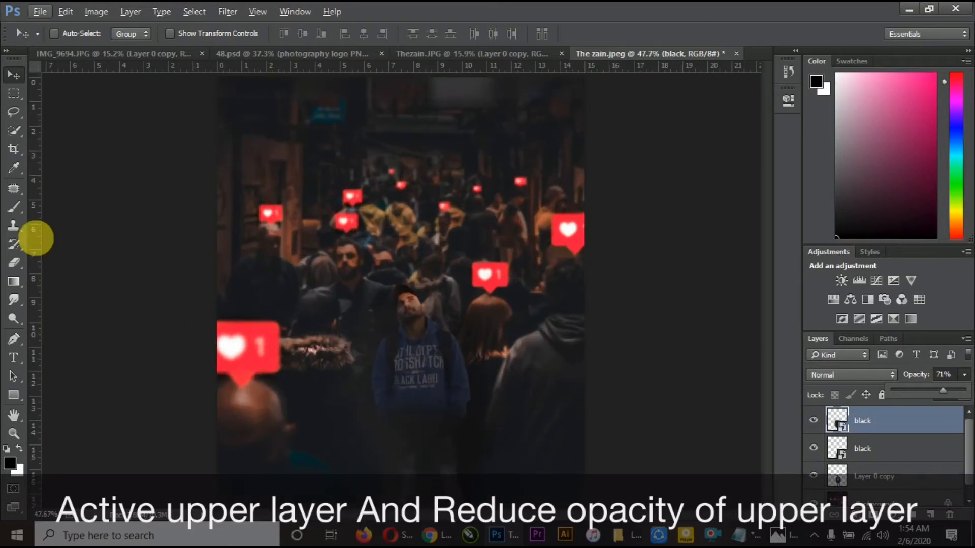
Rasterize the upper black smart object so the Eraser tool can be used on it
{"action": "left_click", "coordinate": [14, 263]}
{"action": "left_click", "coordinate": [414, 370]}
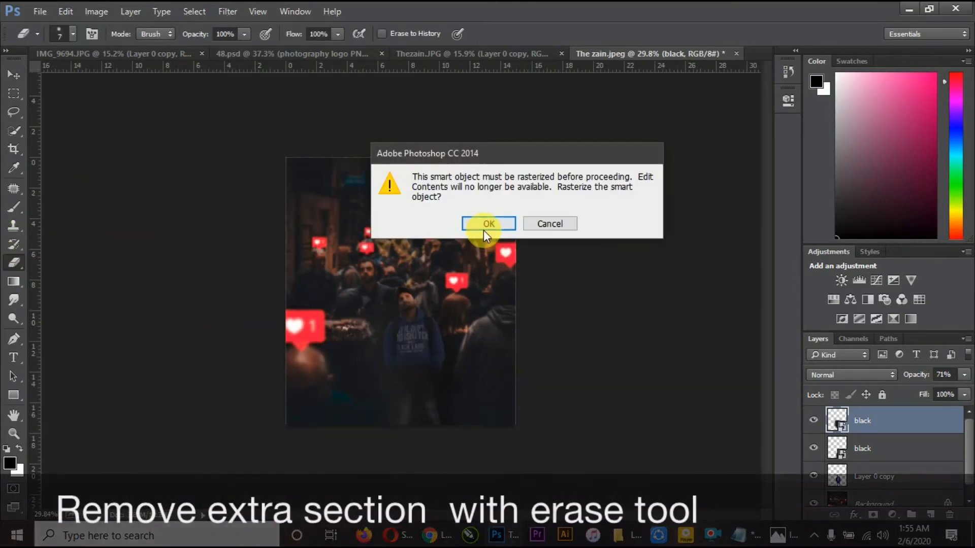
{"action": "left_click", "coordinate": [487, 226]}
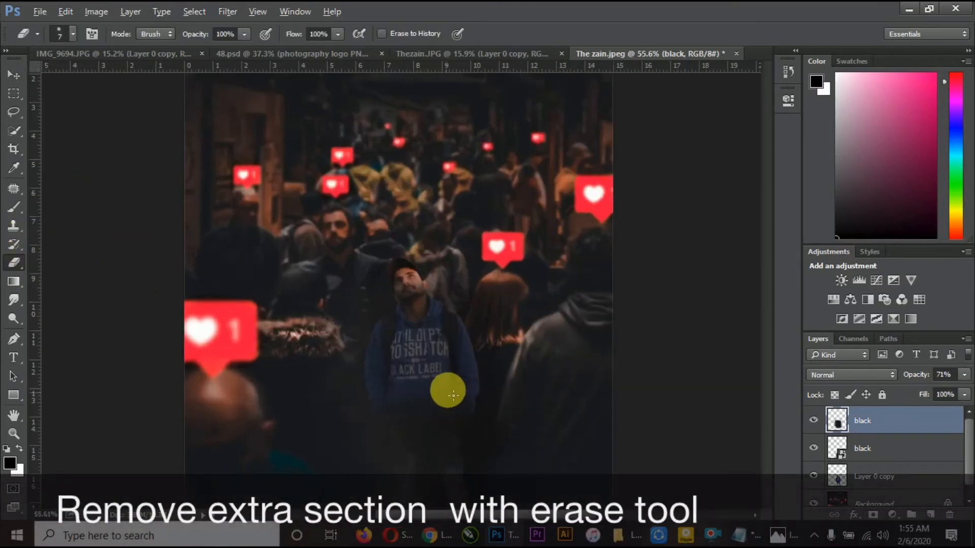
Erase the upper black layer over the man's legs and the areas beside them with a 175 px eraser
{"action": "scroll", "coordinate": [460, 429], "scroll_direction": "down", "scroll_amount": 2}
{"action": "scroll", "coordinate": [425, 429], "scroll_direction": "up", "scroll_amount": 4}
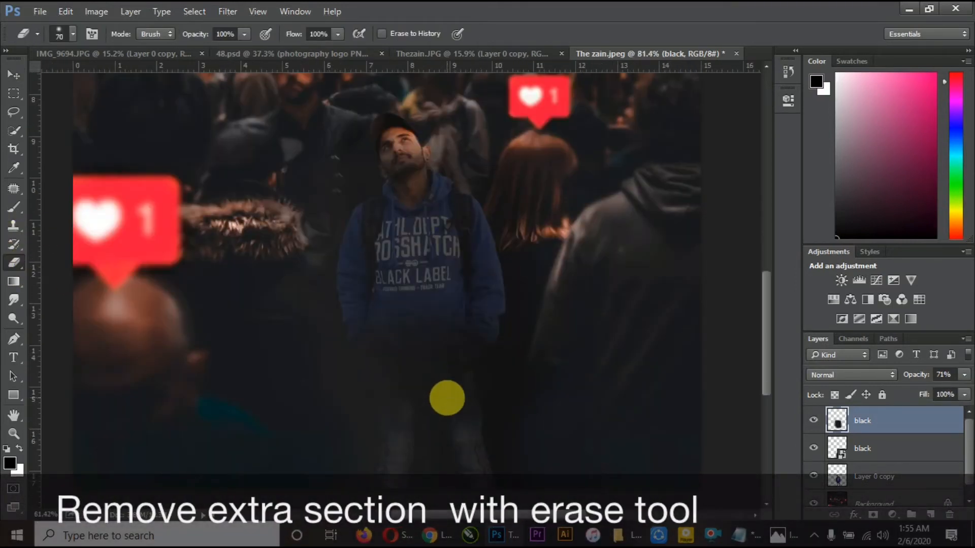
{"action": "key", "text": "bracketleft"}
{"action": "key", "text": "bracketleft"}
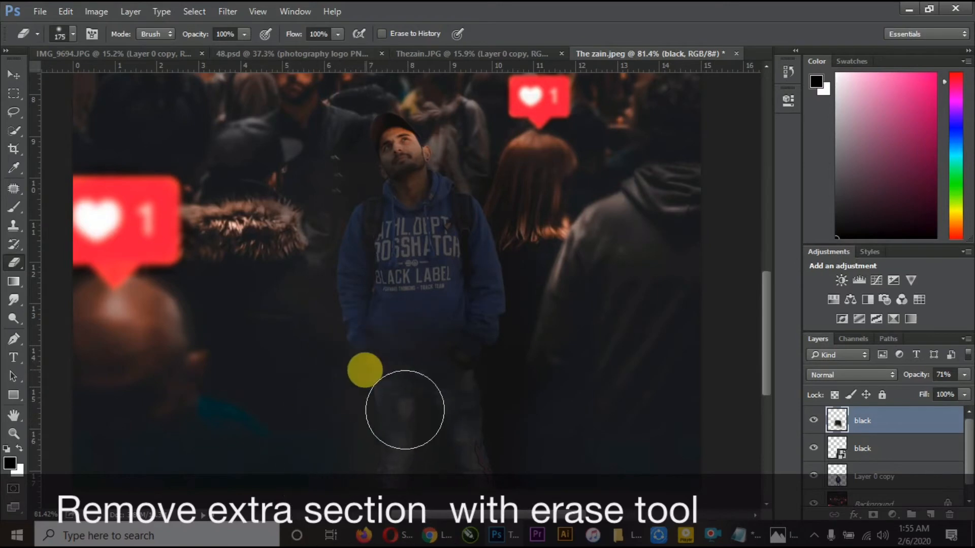
{"action": "left_click_drag", "start_coordinate": [405, 409], "coordinate": [324, 498]}
{"action": "left_click_drag", "start_coordinate": [376, 410], "coordinate": [397, 370]}
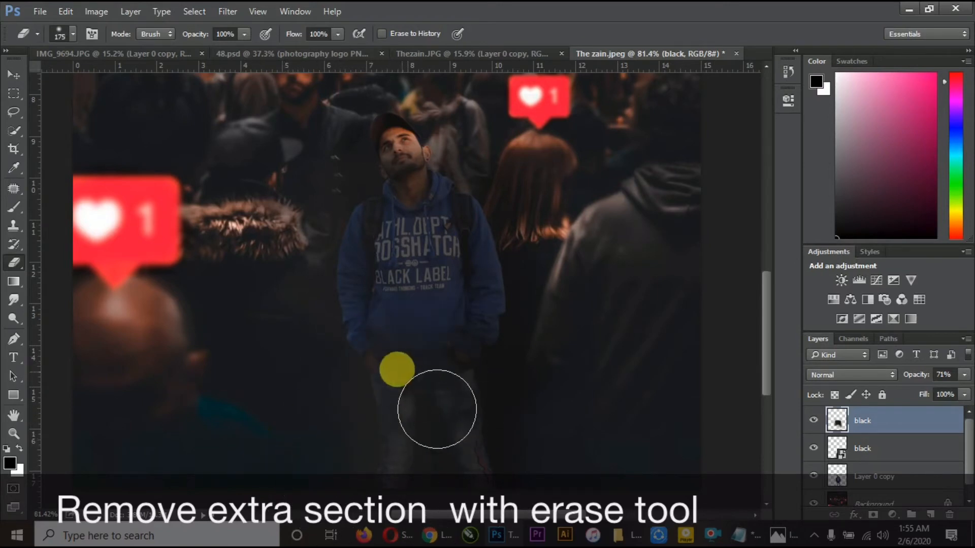
{"action": "mouse_move", "coordinate": [557, 348]}
{"action": "left_mouse_down"}
{"action": "mouse_move", "coordinate": [541, 427]}
{"action": "mouse_move", "coordinate": [553, 404]}
{"action": "left_mouse_up"}
Erase the upper black layer over the man's face and neck with a 100 px eraser
{"action": "key", "text": "bracketleft"}
{"action": "key", "text": "bracketleft"}
{"action": "key", "text": "bracketleft"}
{"action": "key", "text": "bracketleft"}
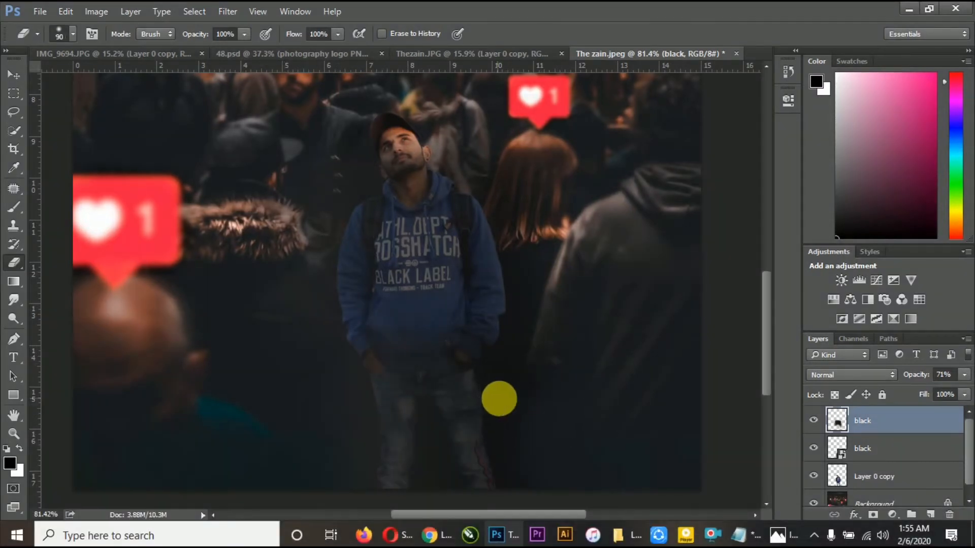
{"action": "scroll", "coordinate": [547, 315], "scroll_direction": "down", "scroll_amount": 4}
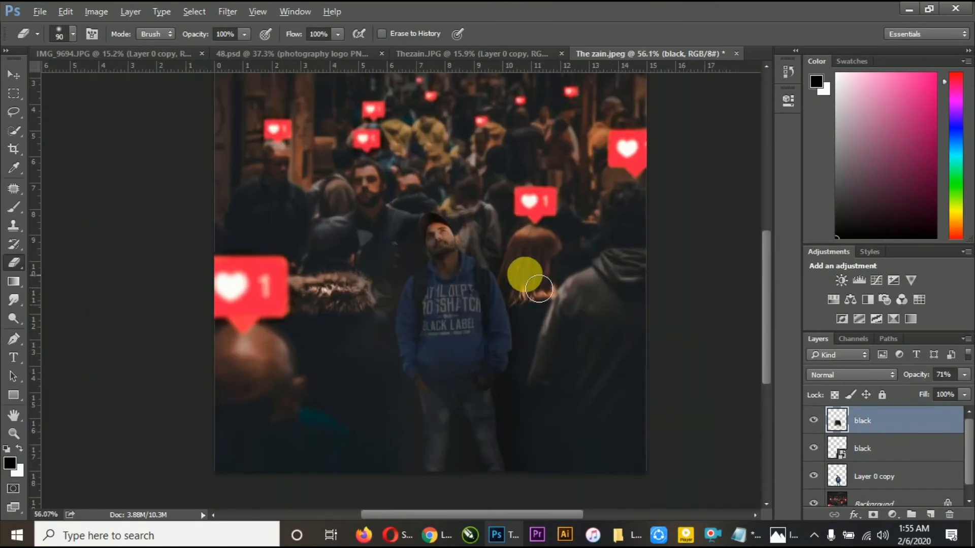
{"action": "scroll", "coordinate": [526, 277], "scroll_direction": "up", "scroll_amount": 4}
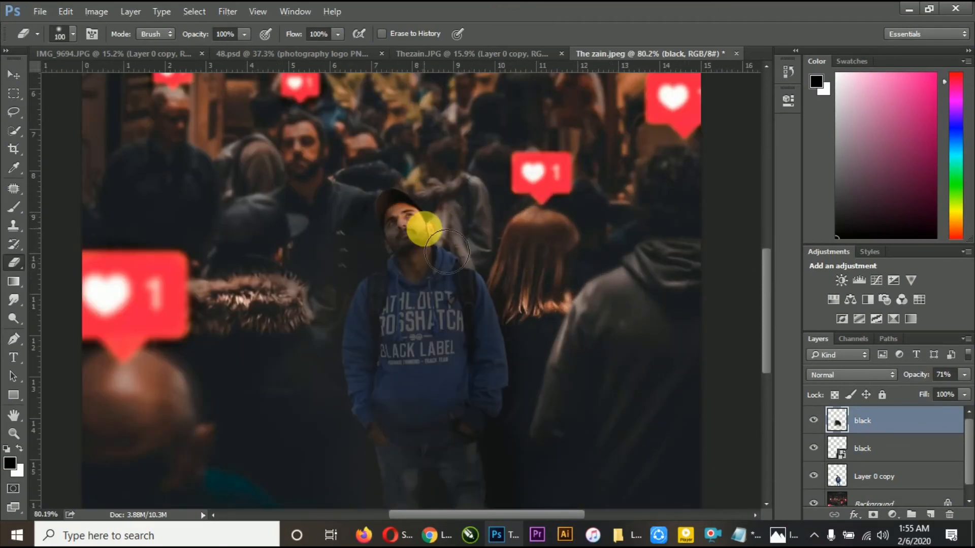
{"action": "mouse_move", "coordinate": [447, 252]}
{"action": "left_mouse_down"}
{"action": "mouse_move", "coordinate": [444, 274]}
{"action": "mouse_move", "coordinate": [413, 283]}
{"action": "left_mouse_up"}
Erase the upper black layer's excess shading between the fur hood and the man, down beside his legs, with a 90 px eraser
{"action": "key", "text": "bracketright"}
{"action": "key", "text": "bracketright"}
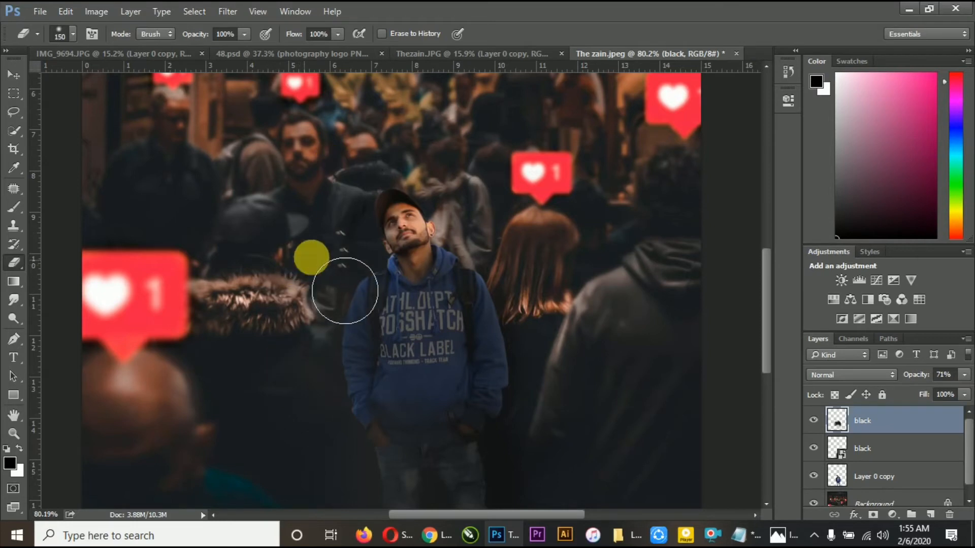
{"action": "scroll", "coordinate": [342, 142], "scroll_direction": "down", "scroll_amount": 4}
{"action": "scroll", "coordinate": [313, 308], "scroll_direction": "up", "scroll_amount": 5}
{"action": "key", "text": "bracketleft"}
{"action": "key", "text": "bracketleft"}
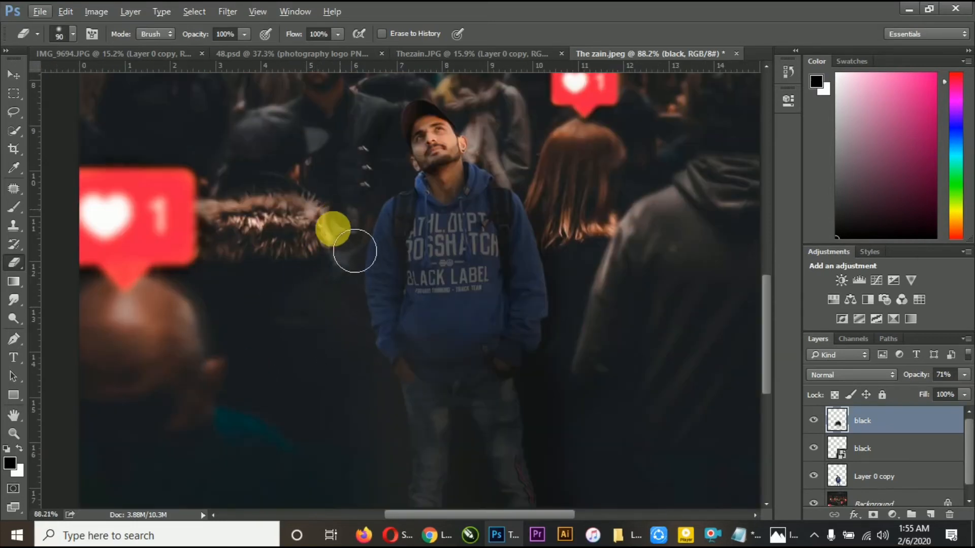
{"action": "mouse_move", "coordinate": [333, 229]}
{"action": "left_mouse_down"}
{"action": "mouse_move", "coordinate": [354, 394]}
{"action": "mouse_move", "coordinate": [375, 448]}
{"action": "left_mouse_up"}
{"action": "scroll", "coordinate": [344, 309], "scroll_direction": "down", "scroll_amount": 4}
{"action": "scroll", "coordinate": [398, 315], "scroll_direction": "up", "scroll_amount": 4}
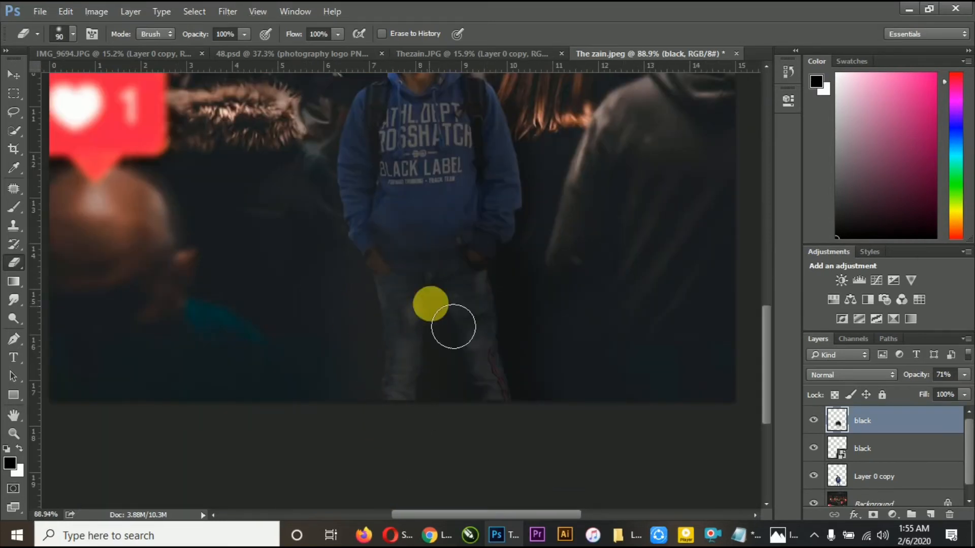
{"action": "scroll", "coordinate": [429, 402], "scroll_direction": "down", "scroll_amount": 4}
{"action": "scroll", "coordinate": [480, 427], "scroll_direction": "up", "scroll_amount": 3}
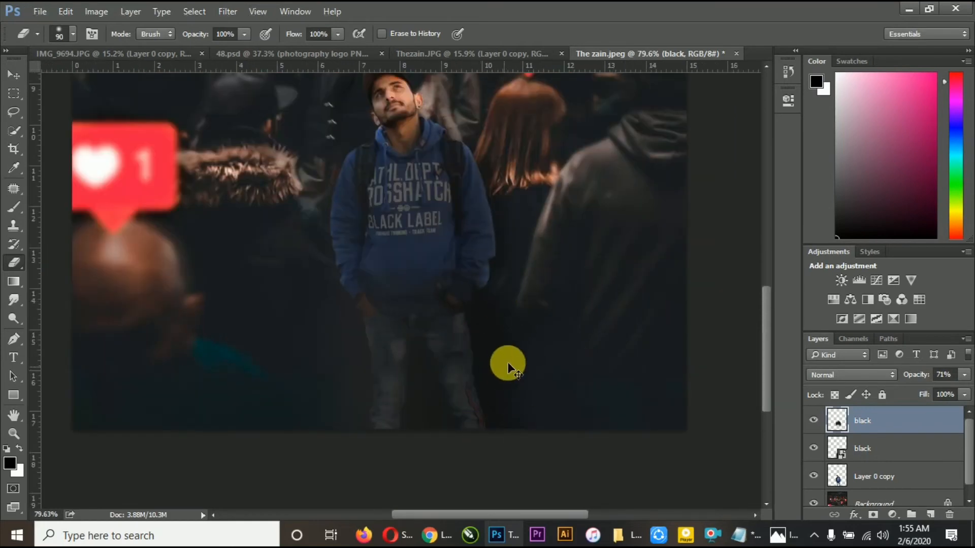
{"action": "scroll", "coordinate": [490, 322], "scroll_direction": "down", "scroll_amount": 3}
{"action": "scroll", "coordinate": [421, 325], "scroll_direction": "down", "scroll_amount": 2}
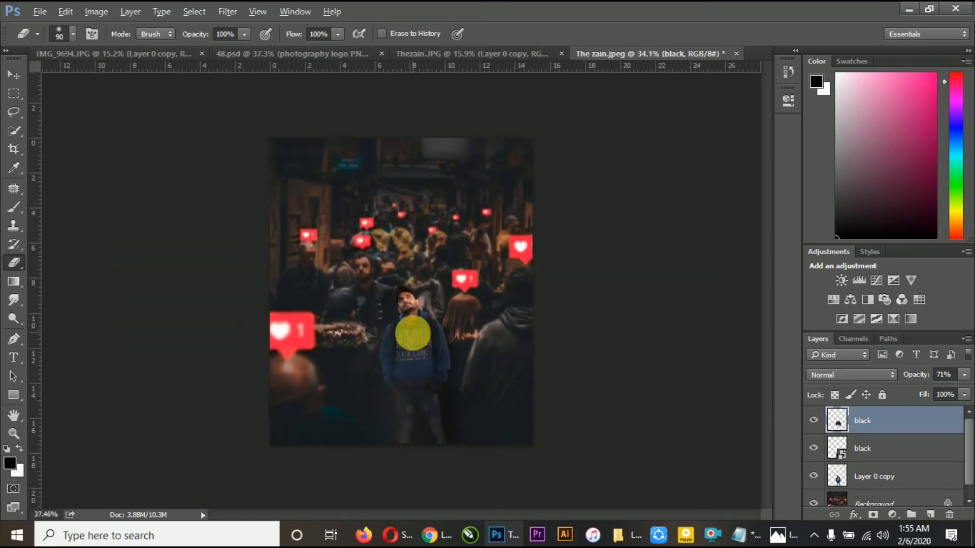
{"action": "scroll", "coordinate": [435, 350], "scroll_direction": "up", "scroll_amount": 4}
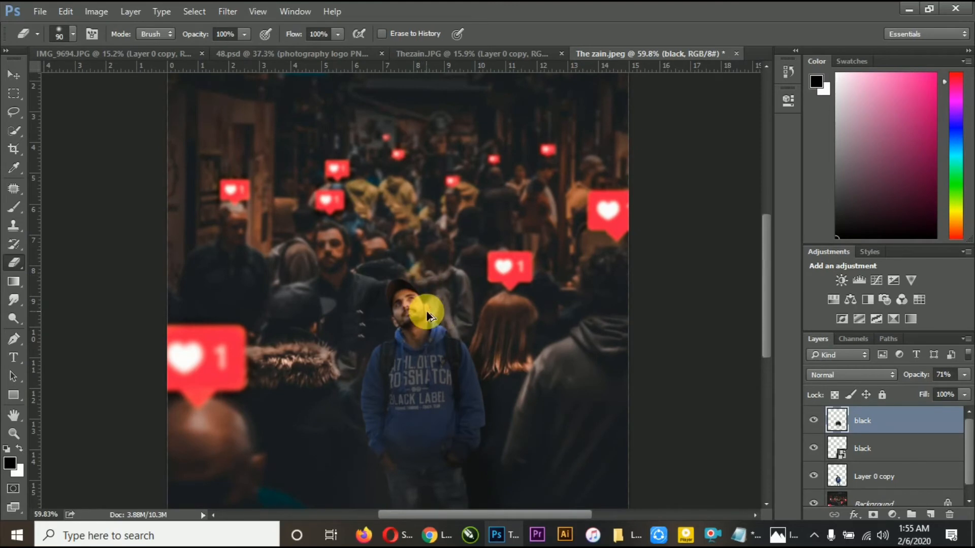
{"action": "scroll", "coordinate": [427, 316], "scroll_direction": "down", "scroll_amount": 2}
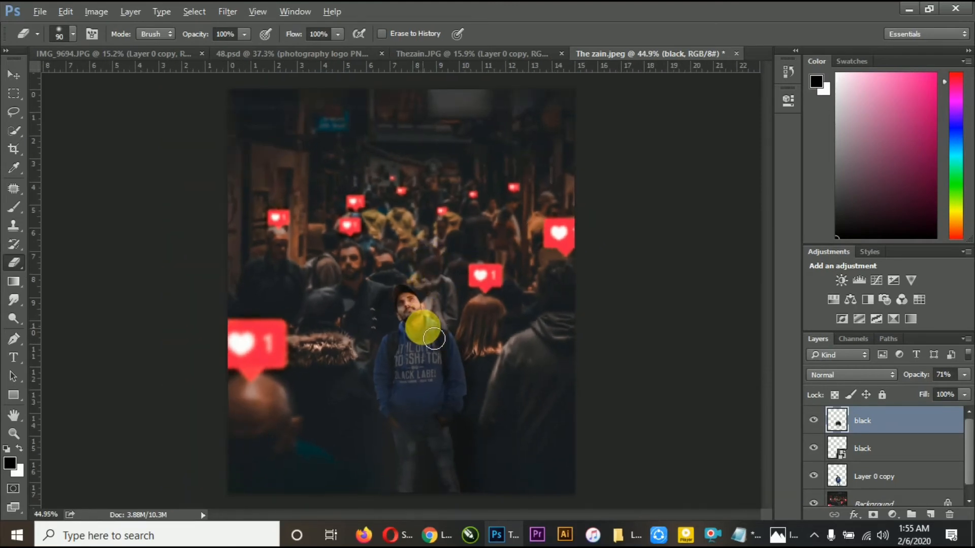
Place The zainn.png from the Love Notification Effect folder into the crowd scene and scale it to about 10.8%
{"action": "left_click", "coordinate": [513, 538]}
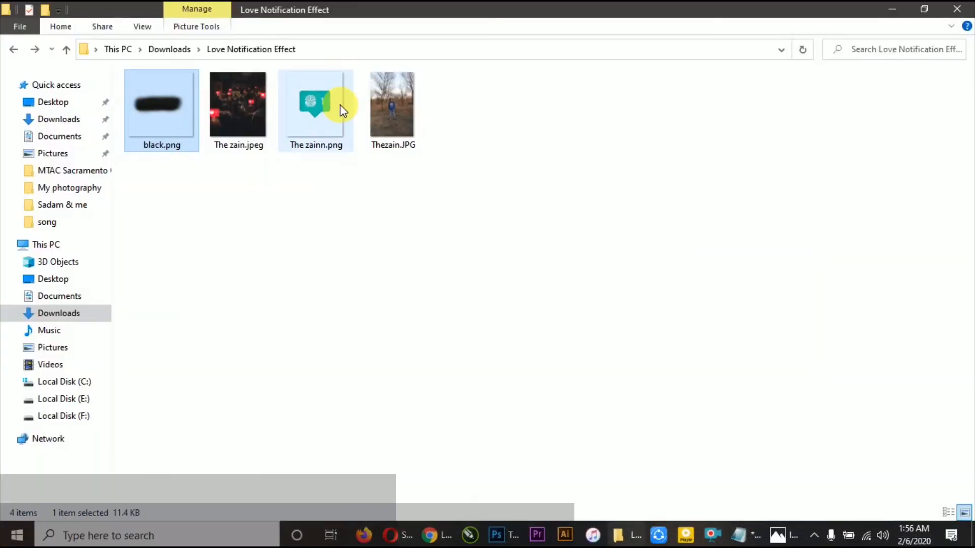
{"action": "left_click", "coordinate": [315, 102]}
{"action": "left_click_drag", "start_coordinate": [315, 102], "coordinate": [424, 249]}
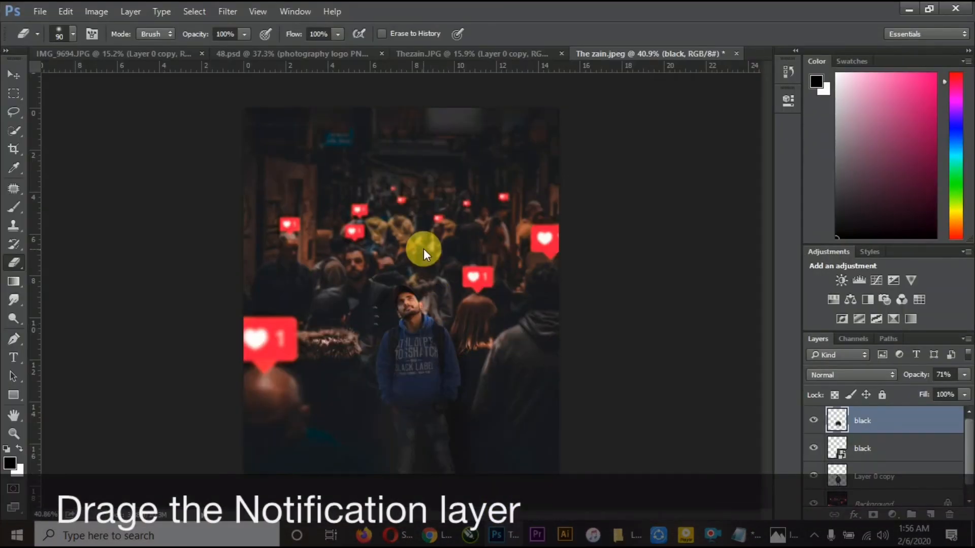
{"action": "left_click_drag", "start_coordinate": [559, 110], "coordinate": [432, 250]}
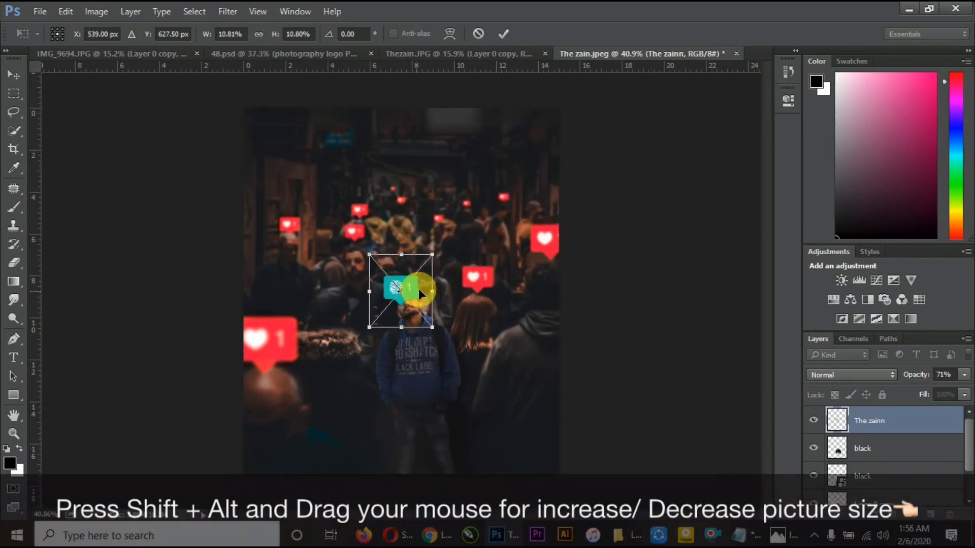
Position the teal notification bubble just above the man's head and commit its placement
{"action": "left_click_drag", "start_coordinate": [418, 289], "coordinate": [428, 254]}
{"action": "left_click", "coordinate": [501, 35]}
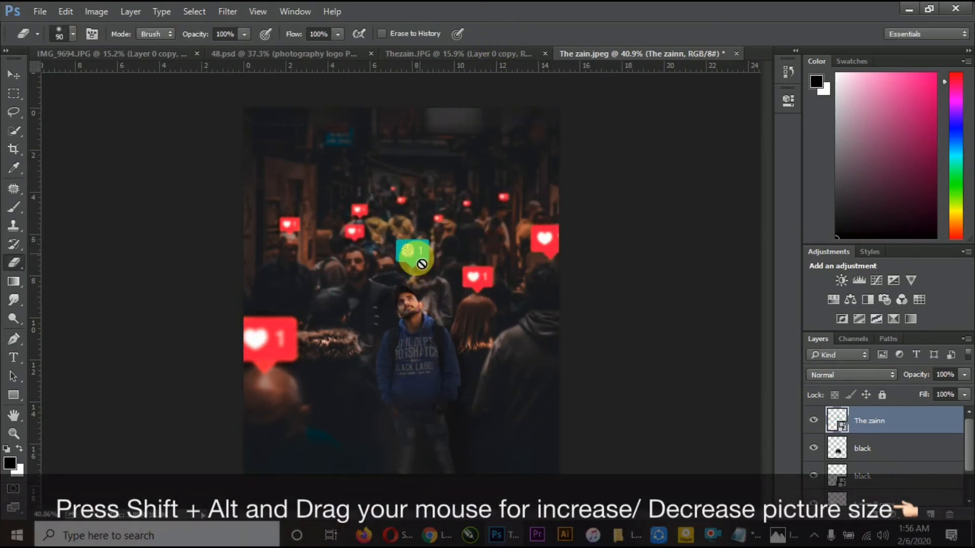
{"action": "scroll", "coordinate": [412, 268], "scroll_direction": "up", "scroll_amount": 3}
{"action": "left_click", "coordinate": [16, 75]}
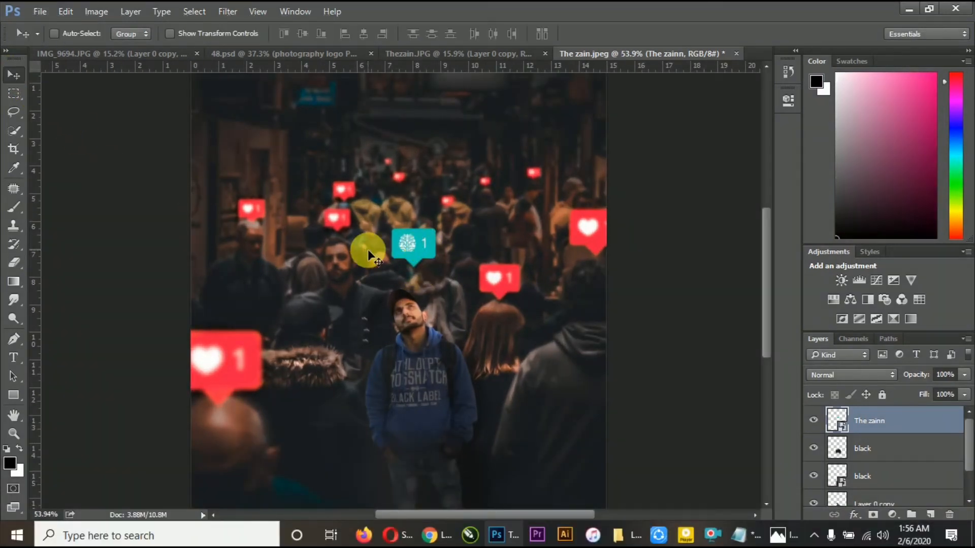
{"action": "left_click_drag", "start_coordinate": [413, 255], "coordinate": [413, 261]}
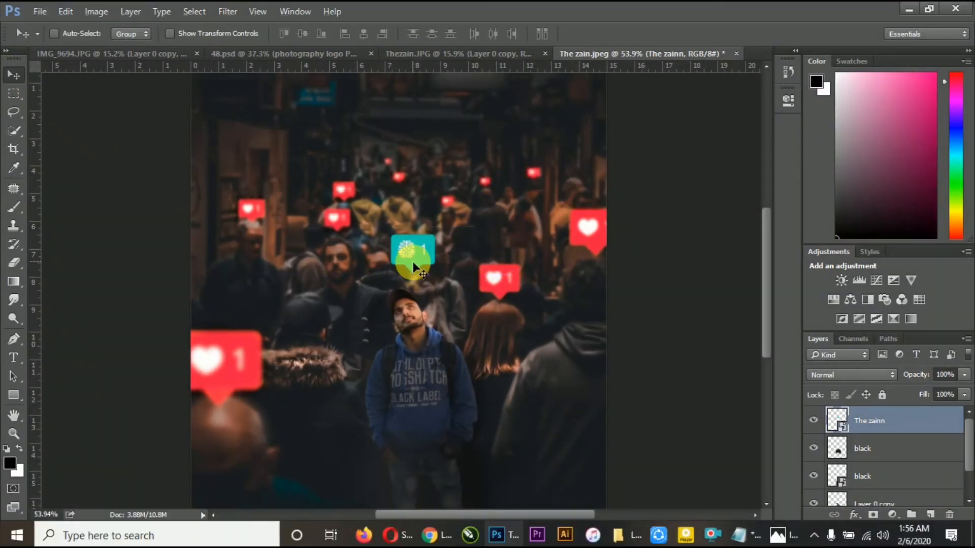
{"action": "scroll", "coordinate": [439, 212], "scroll_direction": "down", "scroll_amount": 1}
{"action": "scroll", "coordinate": [439, 212], "scroll_direction": "down", "scroll_amount": 1}
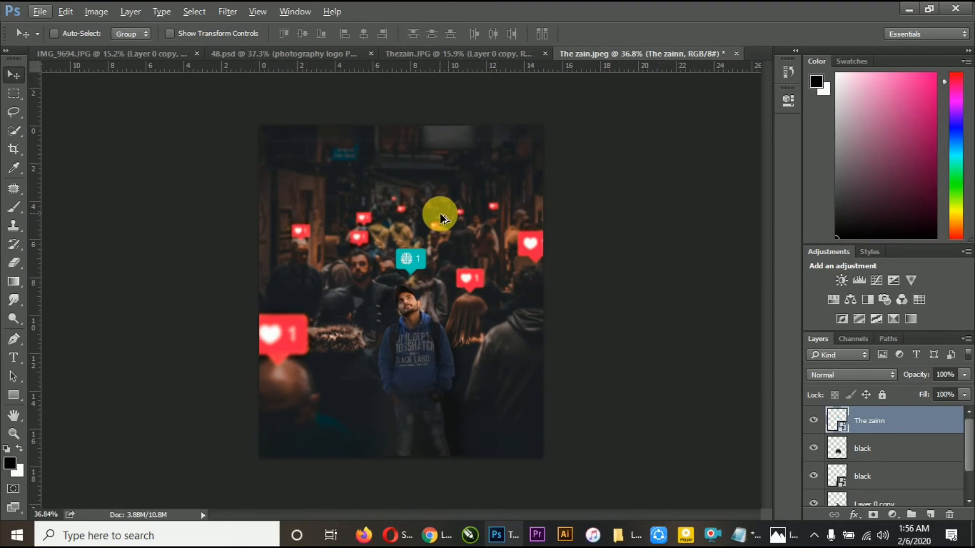
{"action": "key", "text": "alt+f"}
{"action": "left_click", "coordinate": [437, 271]}
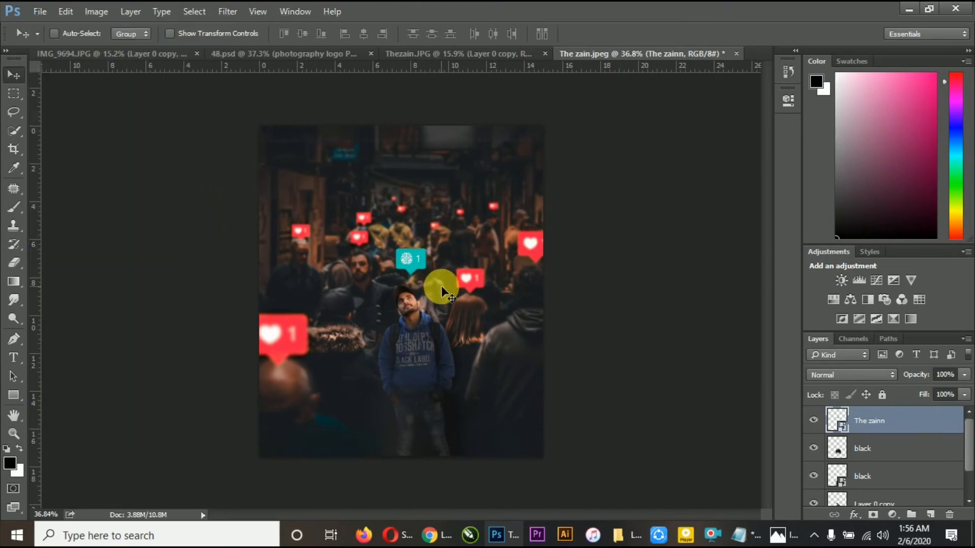
{"action": "scroll", "coordinate": [441, 287], "scroll_direction": "down", "scroll_amount": 1}
{"action": "scroll", "coordinate": [440, 288], "scroll_direction": "up", "scroll_amount": 2}
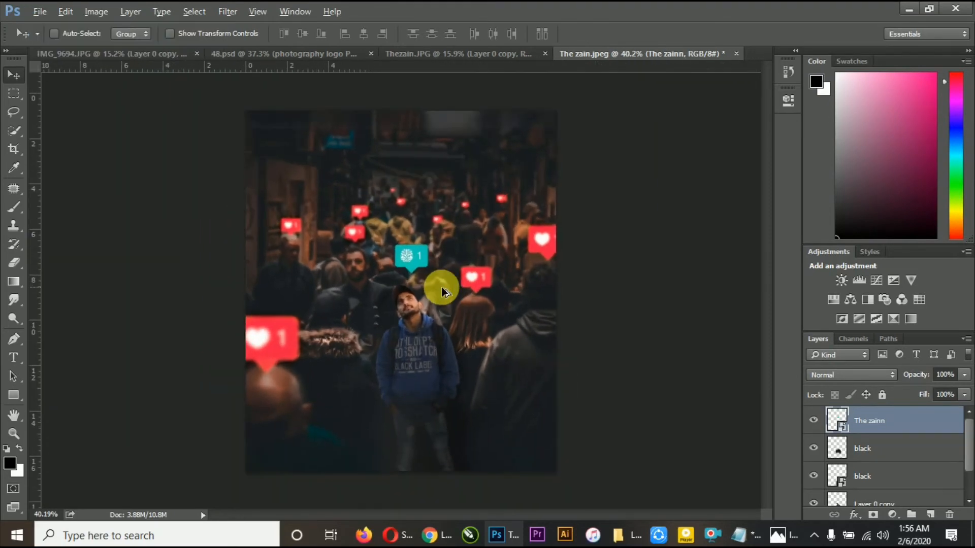
{"action": "scroll", "coordinate": [877, 441], "scroll_direction": "down", "scroll_amount": 2}
{"action": "scroll", "coordinate": [878, 442], "scroll_direction": "up", "scroll_amount": 2}
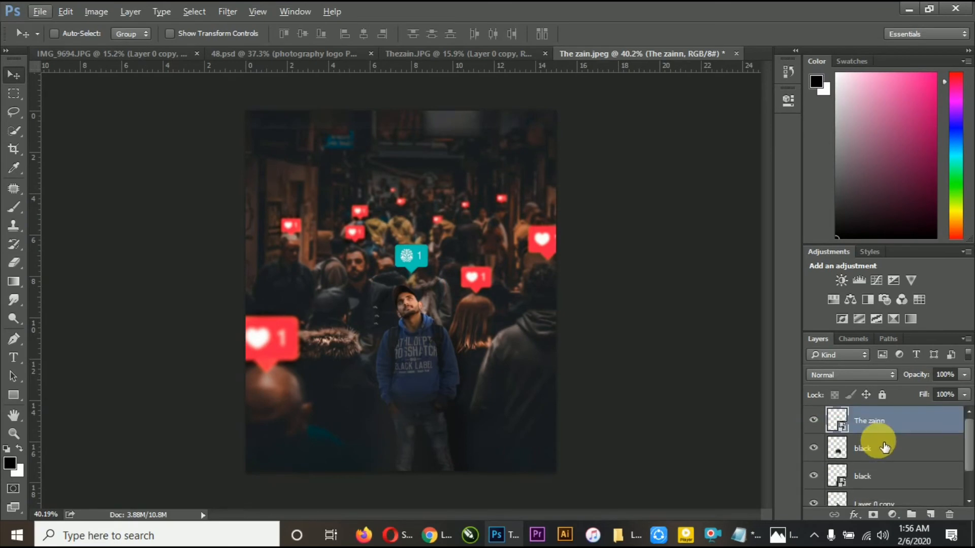
Stamp all visible layers into a new merged layer above The zainn layer
{"action": "left_click", "coordinate": [881, 455]}
{"action": "left_click", "coordinate": [876, 430]}
{"action": "key", "text": "alt+shift+e"}
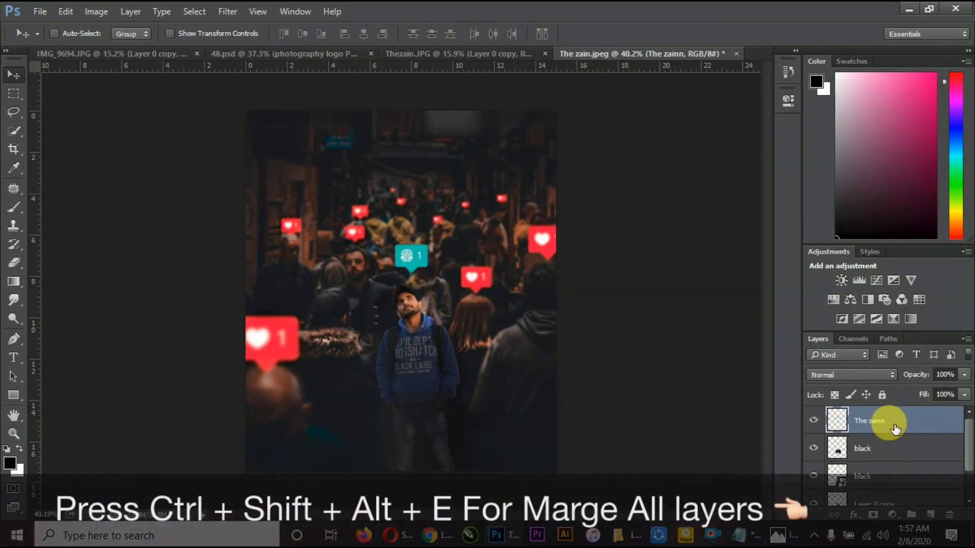
{"action": "key", "text": "ctrl+shift+alt+e"}
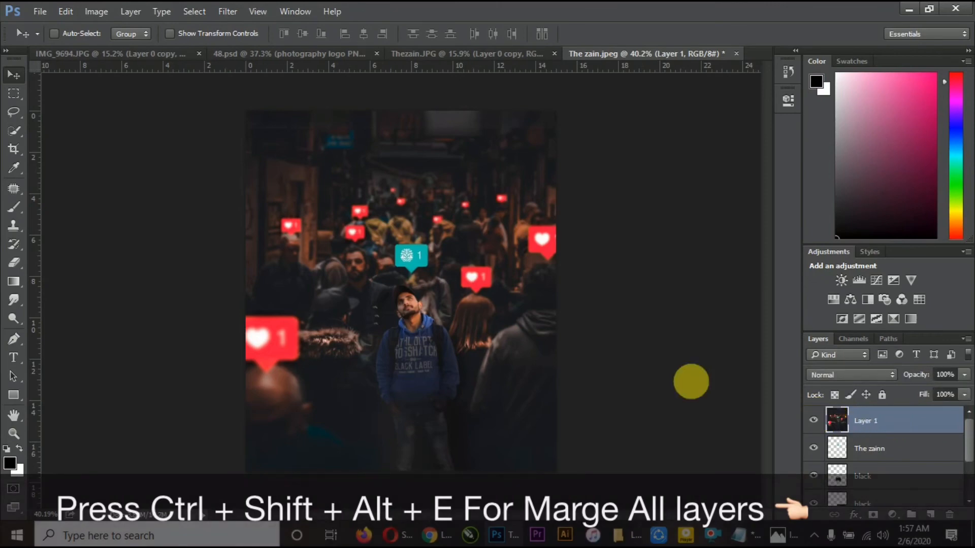
Start the Camera Raw filter on the merged layer and set the HSL luminance of Reds to -9 and Blues to -3
{"action": "left_click", "coordinate": [228, 11]}
{"action": "left_click", "coordinate": [269, 91]}
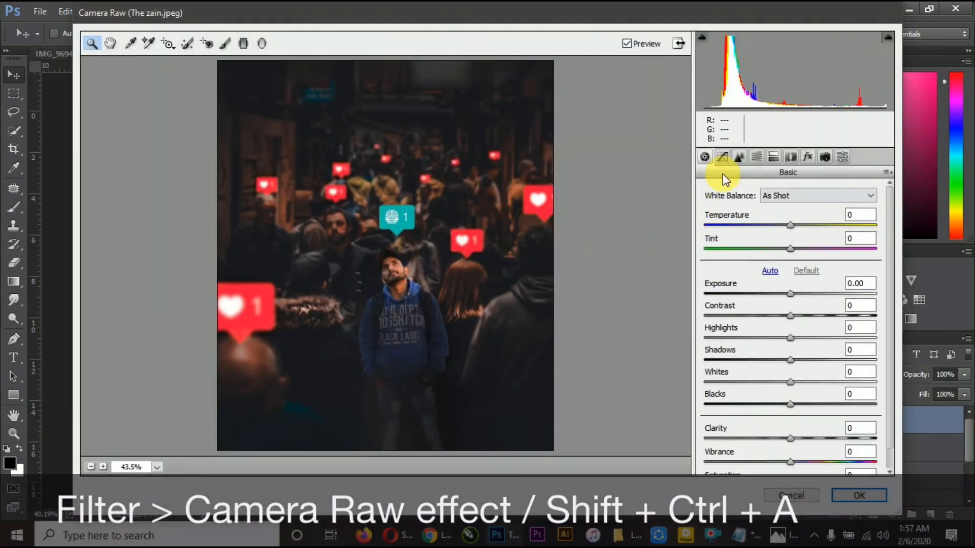
{"action": "left_click", "coordinate": [774, 156]}
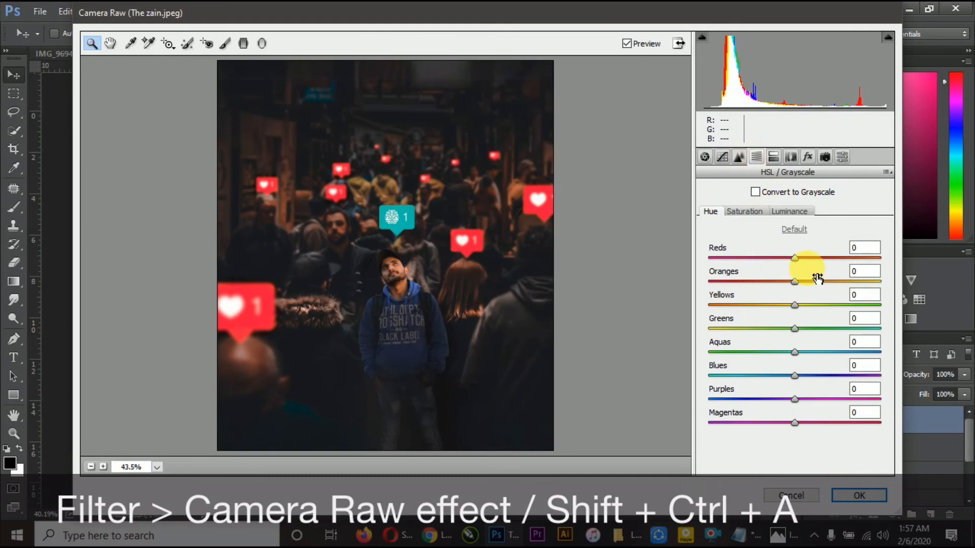
{"action": "left_click", "coordinate": [789, 211]}
{"action": "left_click_drag", "start_coordinate": [795, 258], "coordinate": [814, 259]}
{"action": "left_click", "coordinate": [751, 211]}
{"action": "left_click", "coordinate": [789, 211]}
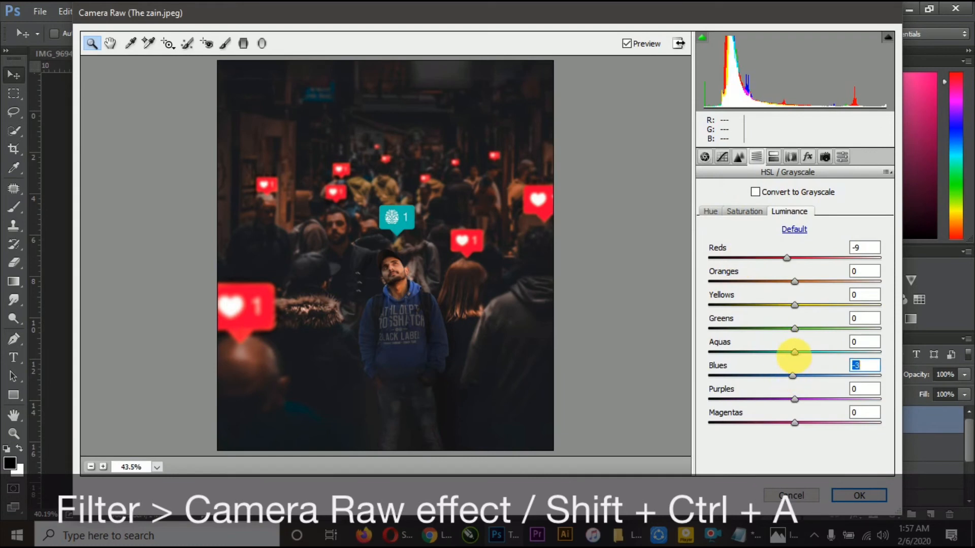
{"action": "left_click", "coordinate": [794, 353]}
Shift the HSL hue of Blues to -50 and Reds to -13
{"action": "left_click", "coordinate": [710, 212]}
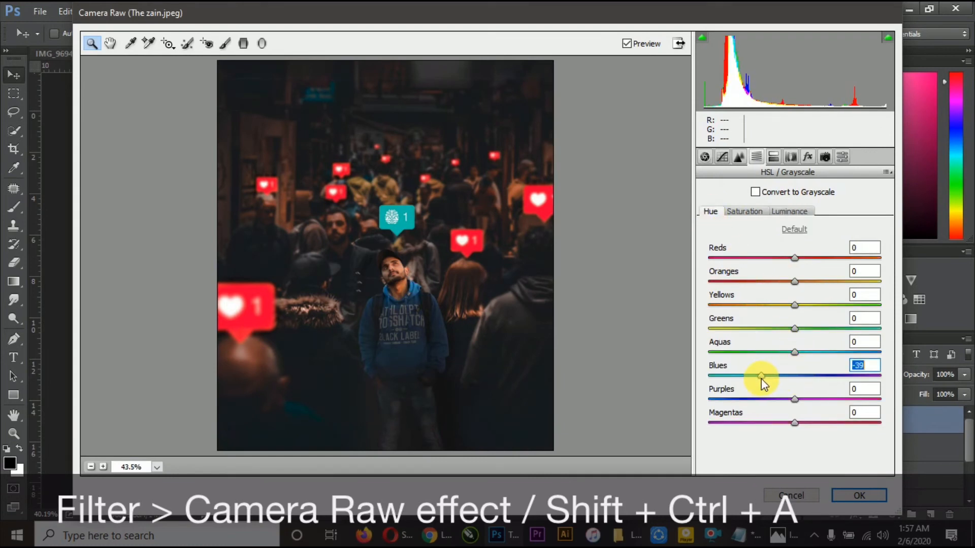
{"action": "left_click_drag", "start_coordinate": [762, 379], "coordinate": [753, 384]}
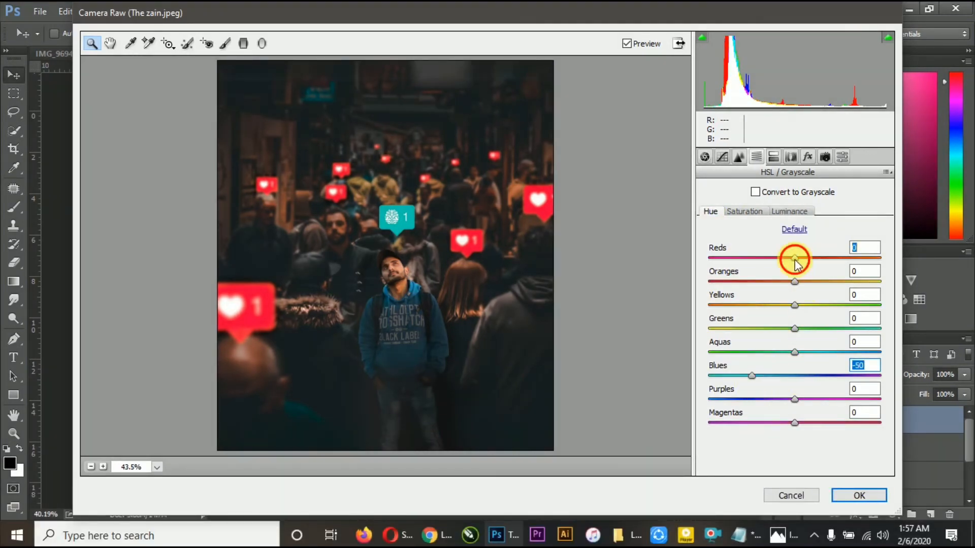
{"action": "mouse_move", "coordinate": [795, 260]}
{"action": "left_mouse_down"}
{"action": "mouse_move", "coordinate": [784, 259]}
{"action": "mouse_move", "coordinate": [812, 260]}
{"action": "left_mouse_up"}
Set the HSL saturation to Reds +21, Yellows +11, Aquas +18 and Blues +2
{"action": "left_click", "coordinate": [746, 212]}
{"action": "left_click_drag", "start_coordinate": [808, 311], "coordinate": [804, 308]}
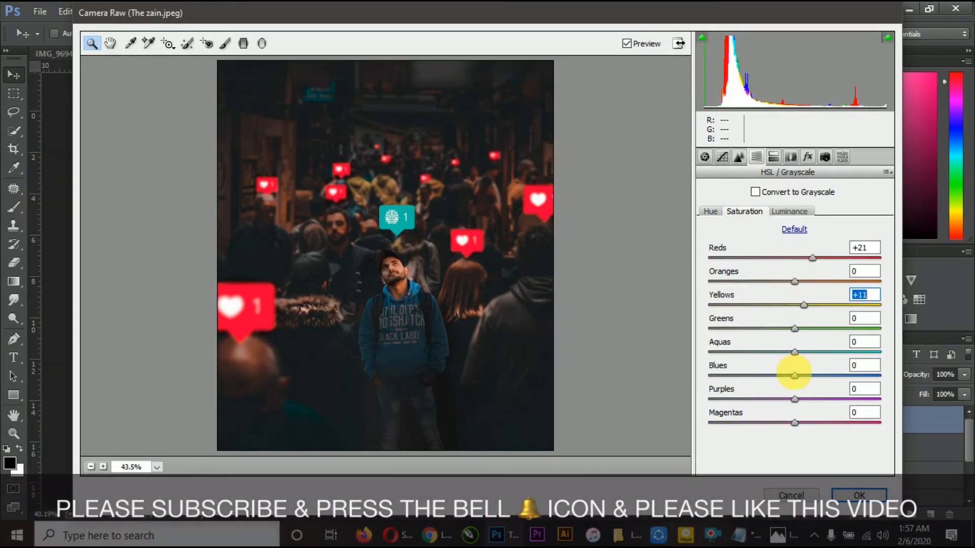
{"action": "left_click_drag", "start_coordinate": [794, 377], "coordinate": [798, 385]}
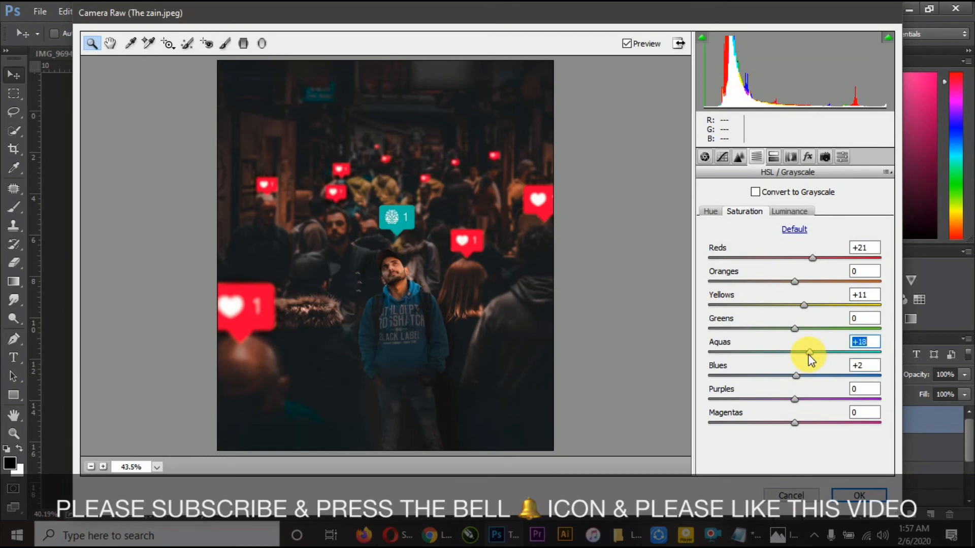
Set the Camera Raw sharpening amount to 10
{"action": "left_click", "coordinate": [716, 208]}
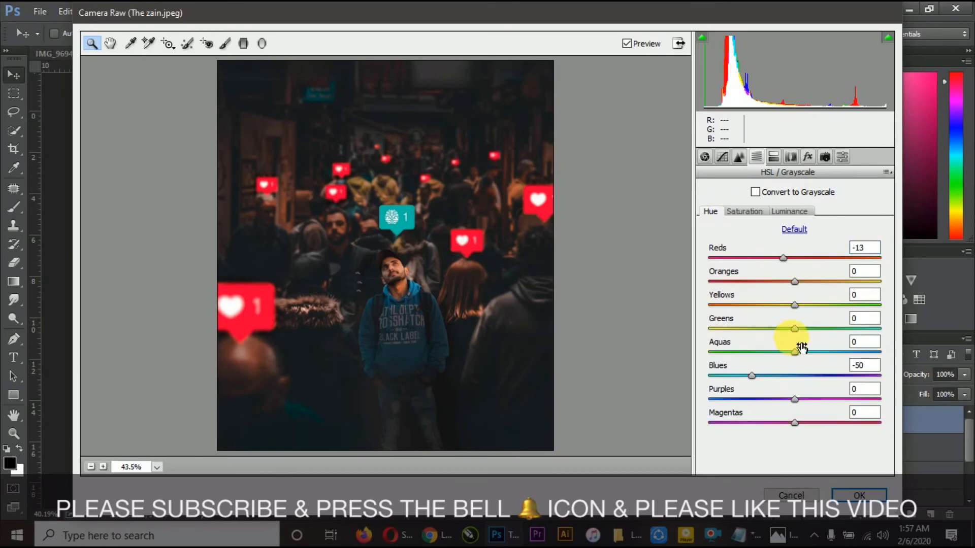
{"action": "left_click", "coordinate": [739, 156]}
{"action": "left_click", "coordinate": [707, 214]}
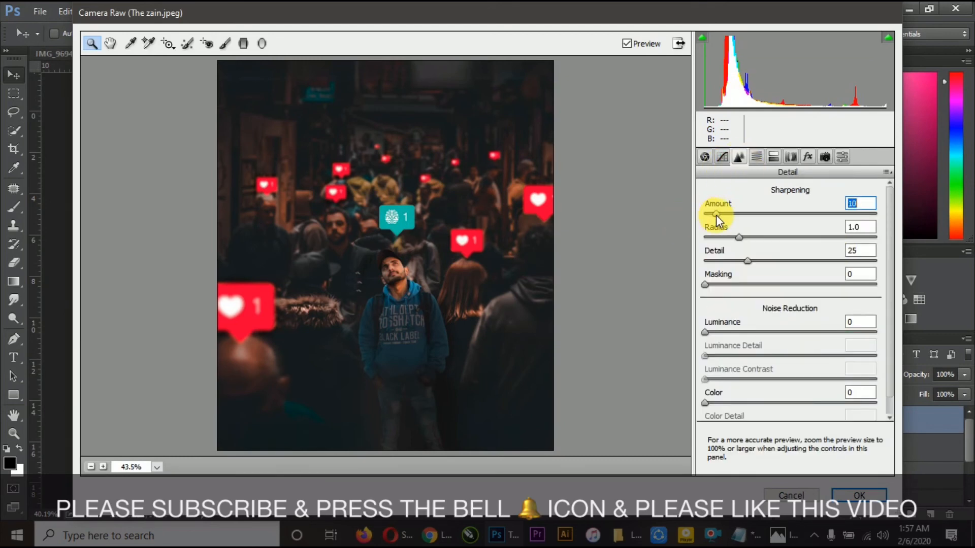
Set the basic adjustments to Temperature +1, Exposure +0.05, Highlights +3 and Blacks -4
{"action": "left_click", "coordinate": [722, 158]}
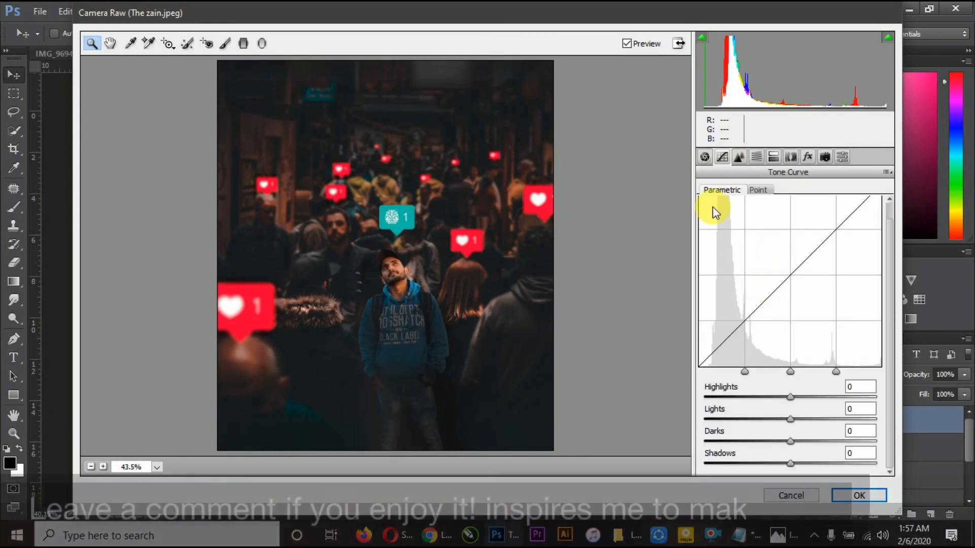
{"action": "left_click", "coordinate": [705, 157]}
{"action": "left_click_drag", "start_coordinate": [790, 294], "coordinate": [793, 294]}
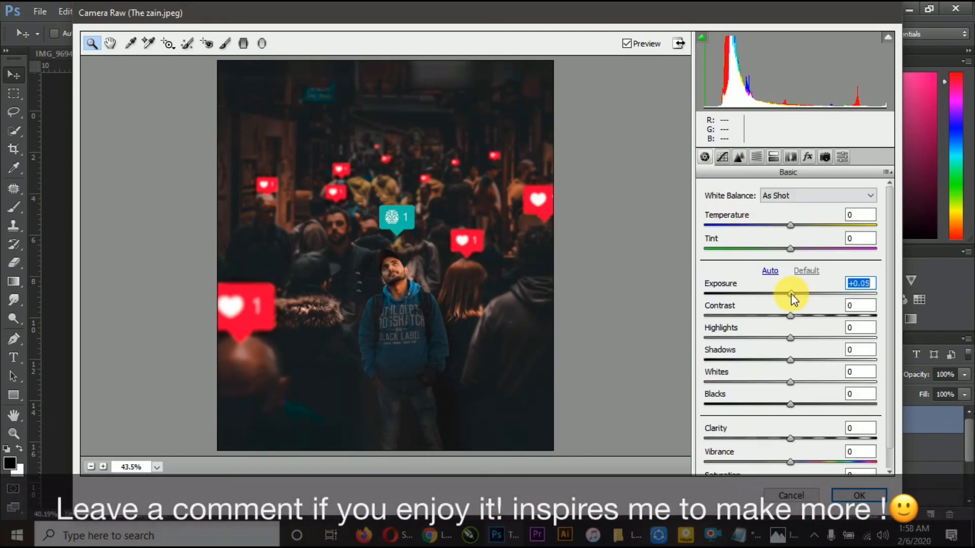
{"action": "scroll", "coordinate": [793, 231], "scroll_direction": "down", "scroll_amount": 1}
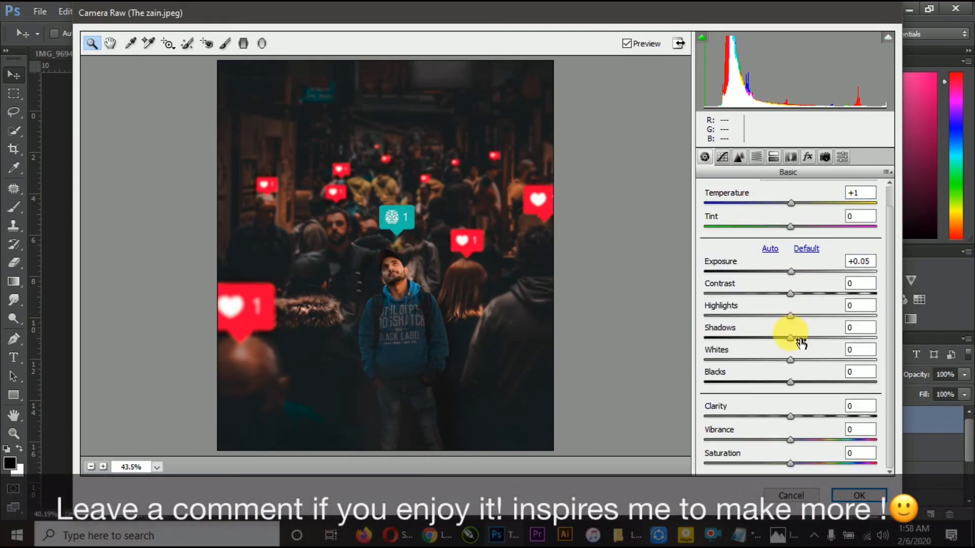
{"action": "left_click_drag", "start_coordinate": [793, 316], "coordinate": [794, 315]}
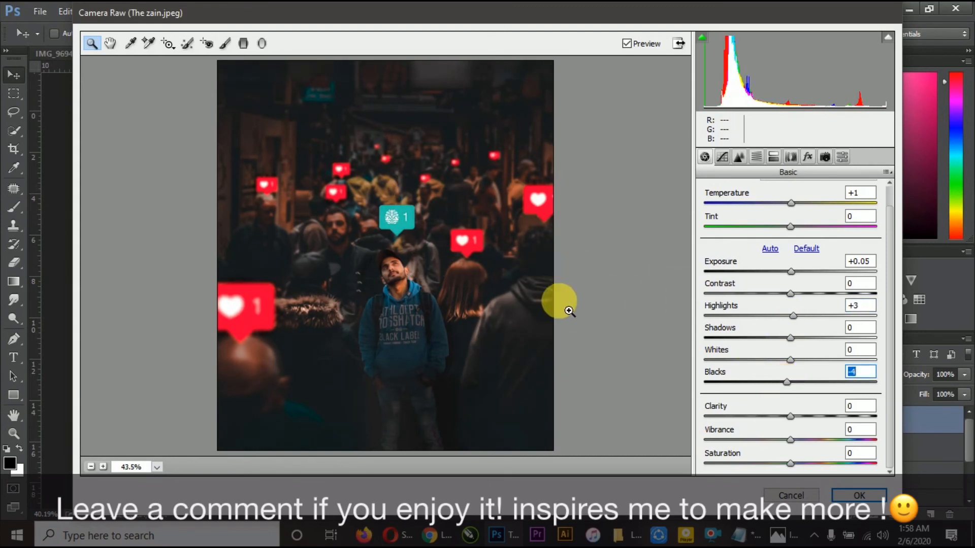
Add a post-crop vignette with an amount of -8 and apply the Camera Raw adjustments to the merged layer
{"action": "left_click", "coordinate": [808, 157]}
{"action": "left_click_drag", "start_coordinate": [794, 343], "coordinate": [786, 347]}
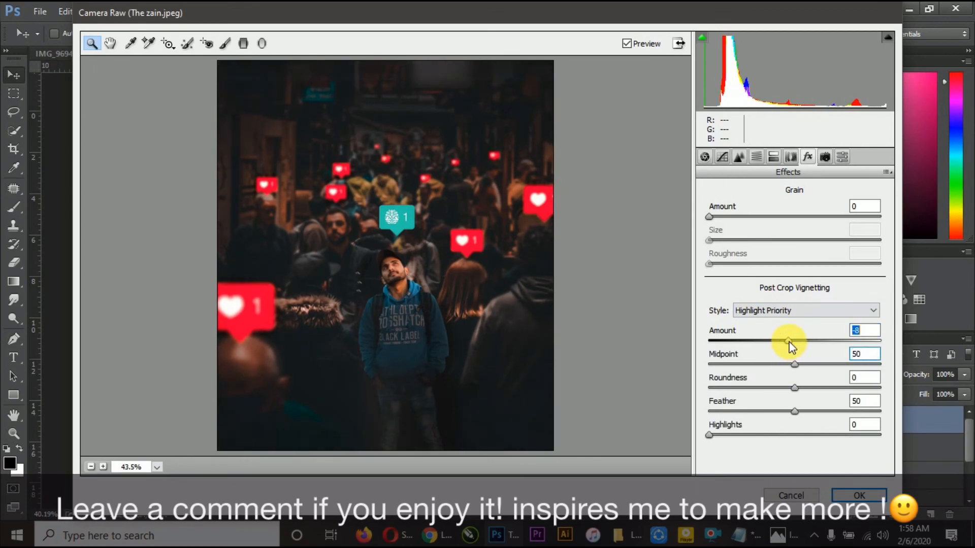
{"action": "left_click", "coordinate": [853, 495]}
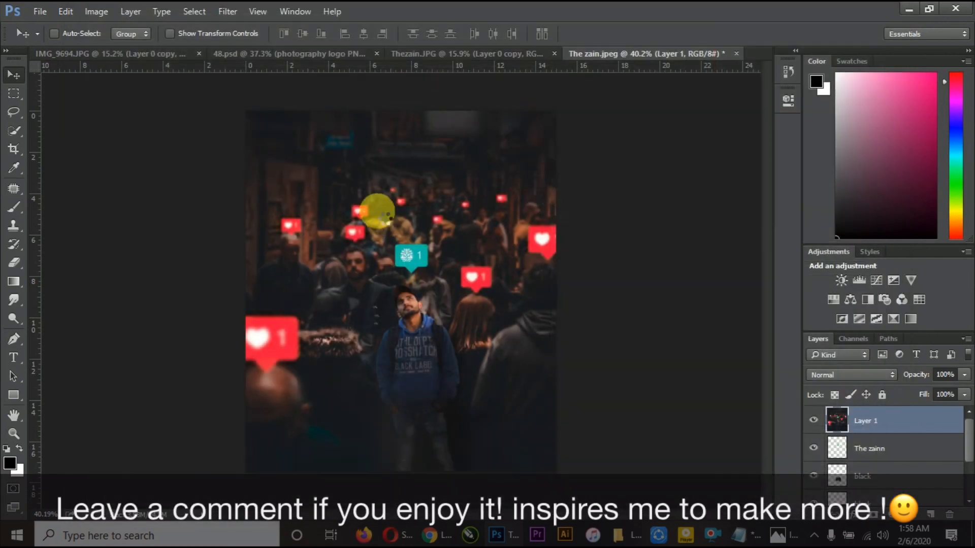
{"action": "scroll", "coordinate": [435, 262], "scroll_direction": "up", "scroll_amount": 1}
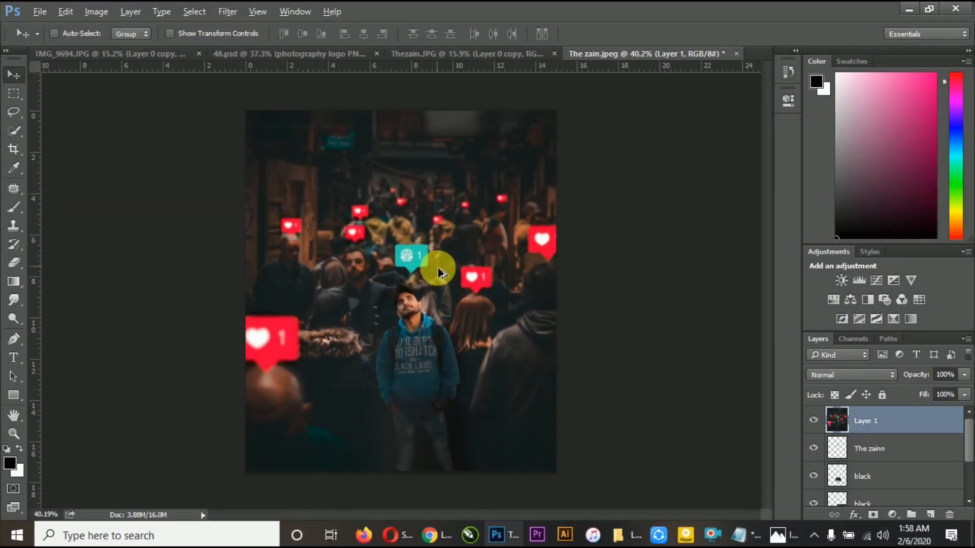
{"action": "scroll", "coordinate": [437, 267], "scroll_direction": "down", "scroll_amount": 2}
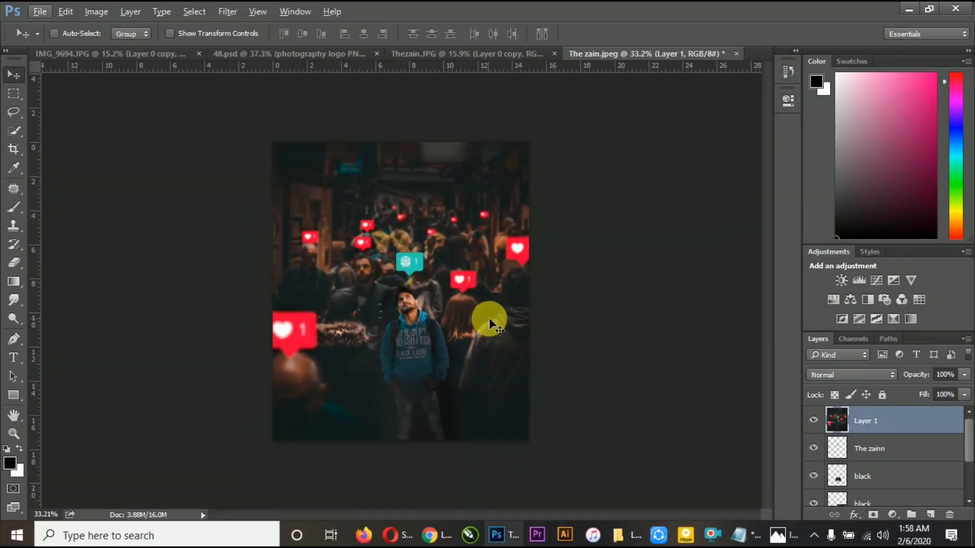